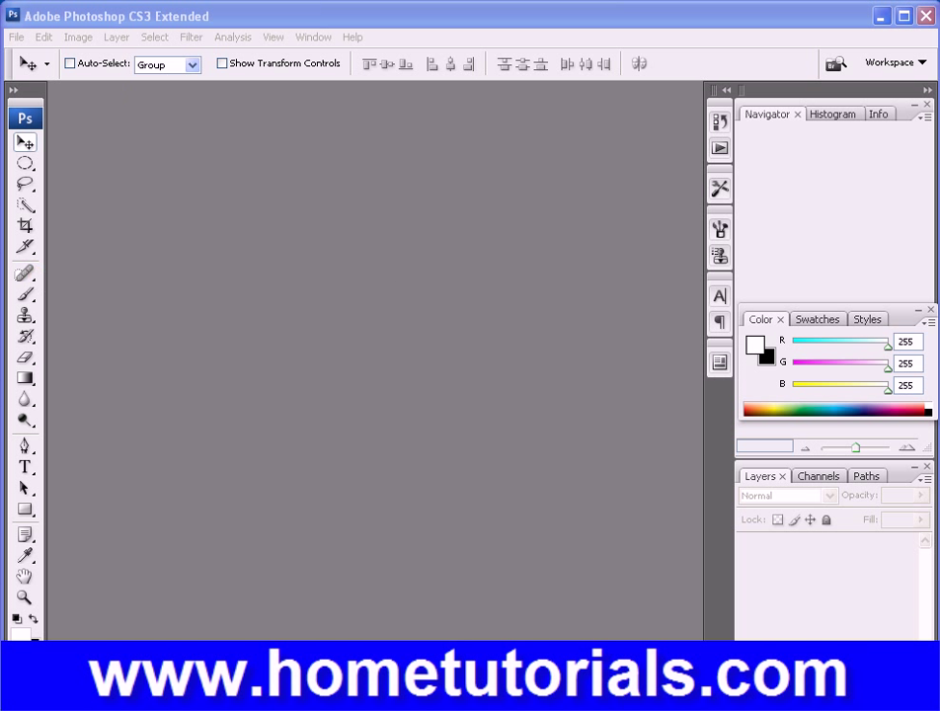
Cancel the File > Open dialog and go to Adobe Bridge to browse the sample images
left_click(17, 36)
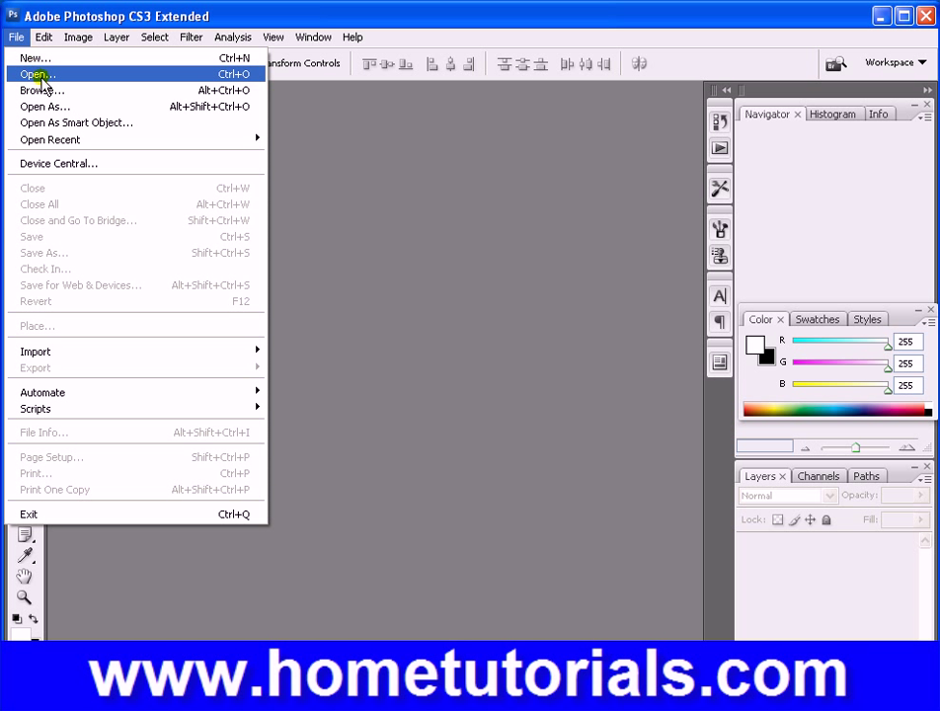
left_click(37, 75)
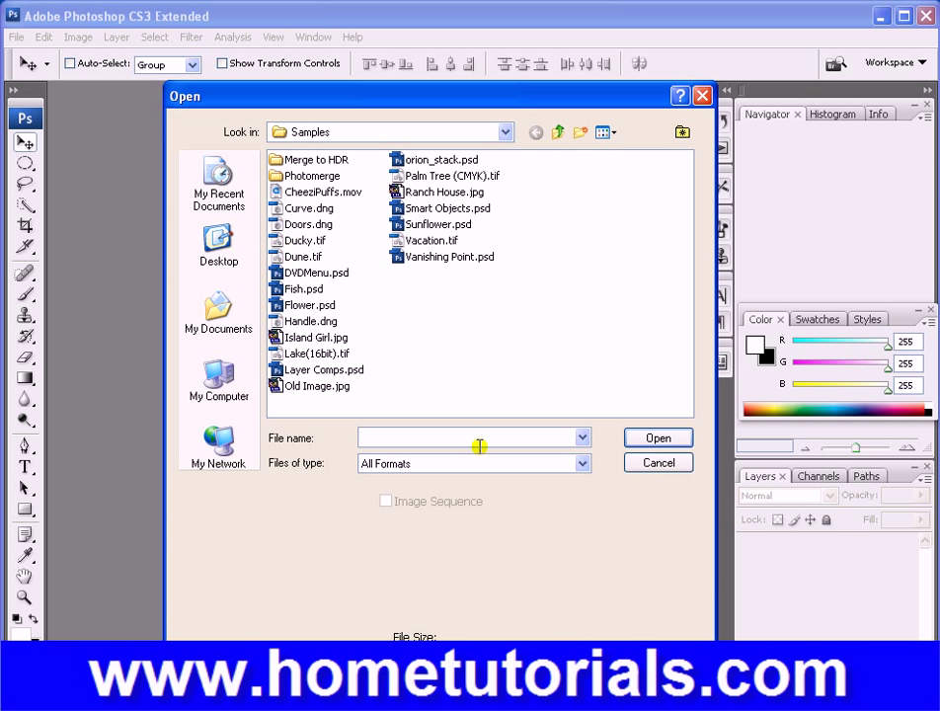
left_click(637, 461)
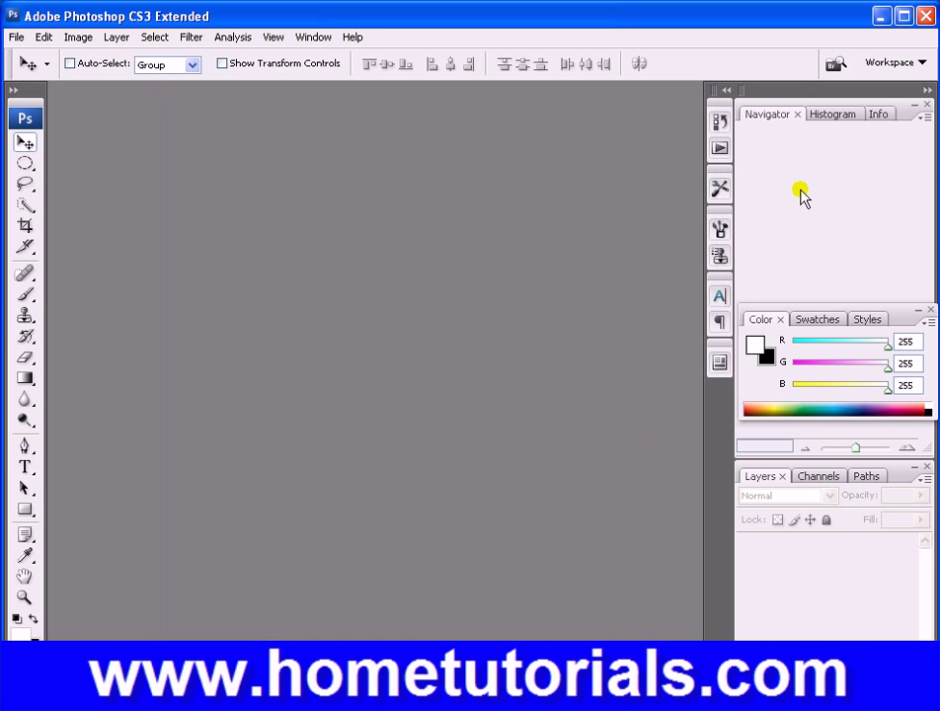
left_click(835, 64)
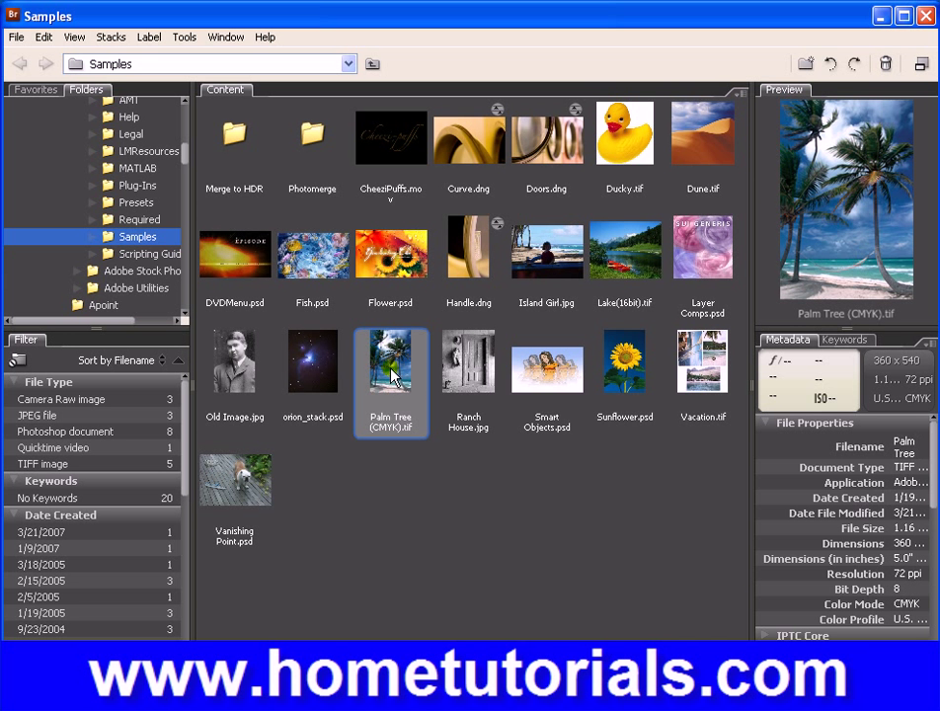
Open Sunflower.psd from Bridge's Samples folder in Photoshop
double_click(631, 369)
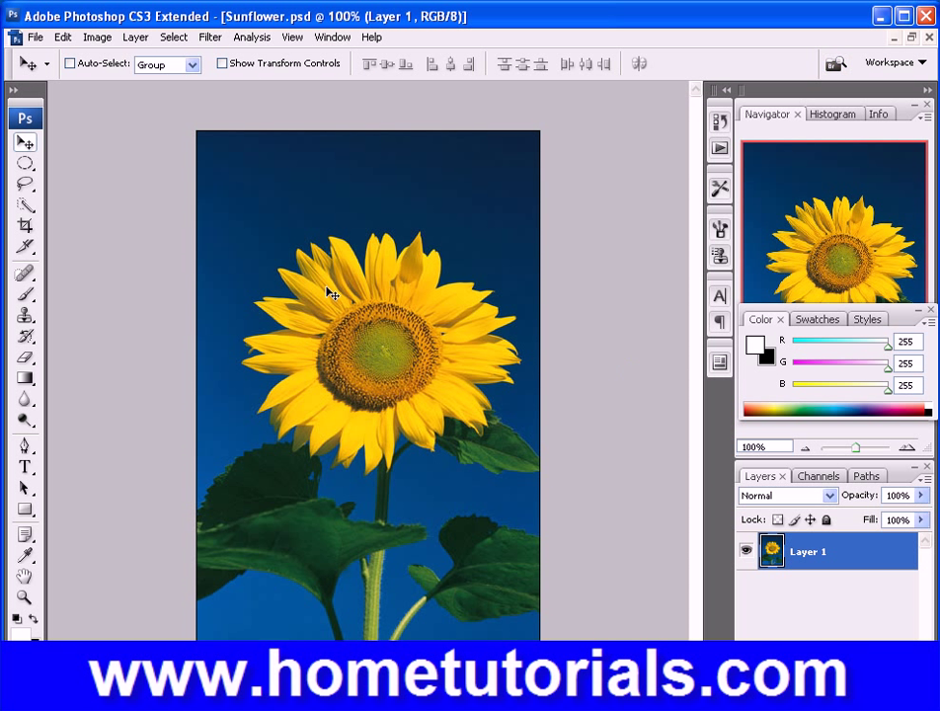
Select the regular Brush Tool from the flyout and glance at the Tool Preset picker
left_click(28, 296)
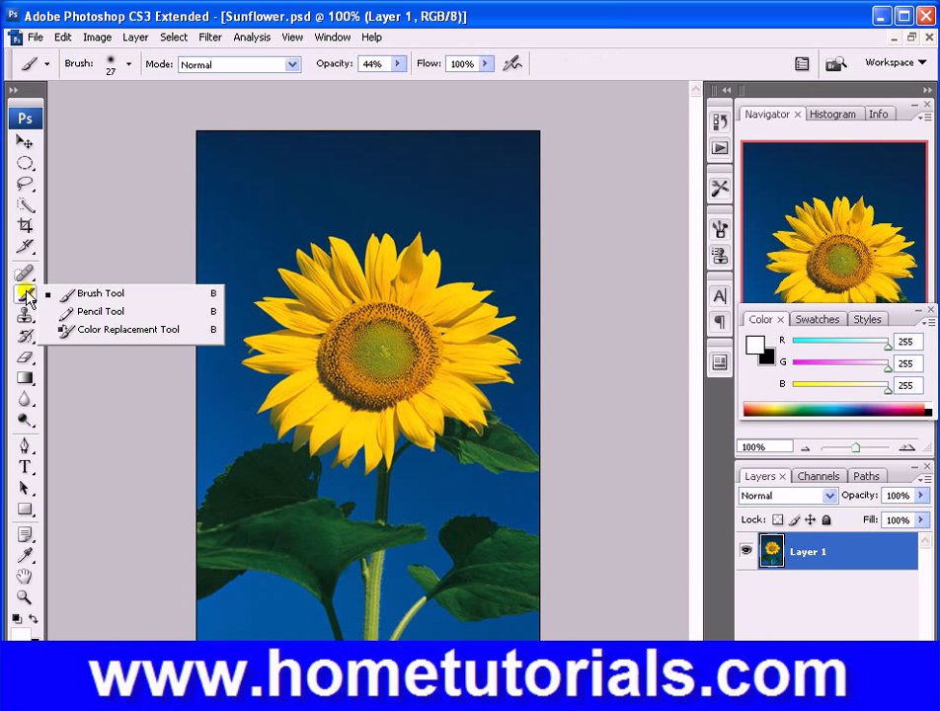
left_click(114, 293)
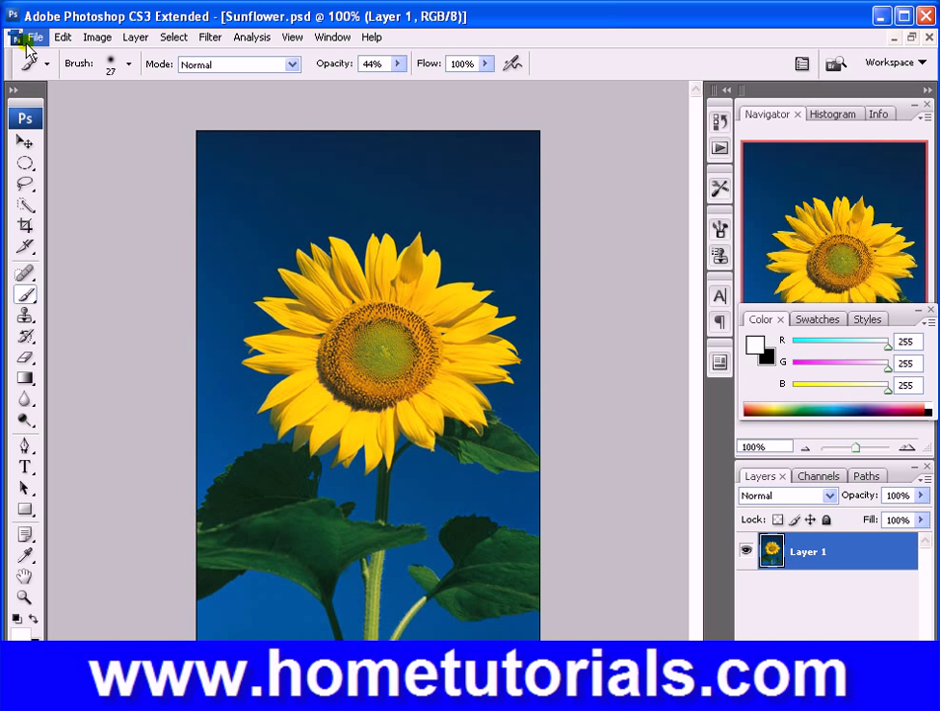
left_click(43, 65)
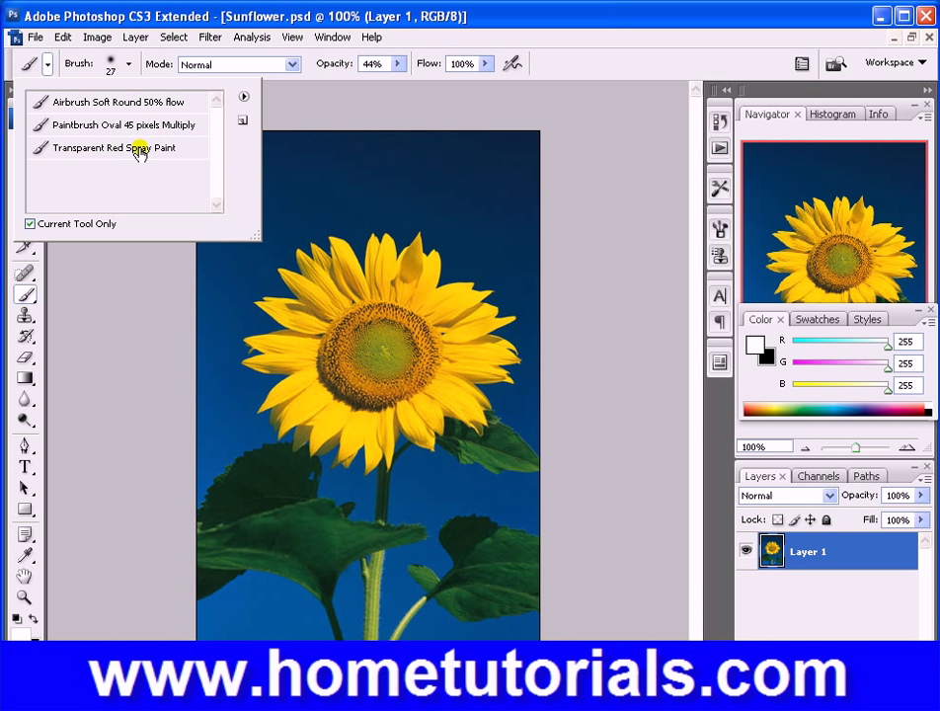
left_click(39, 66)
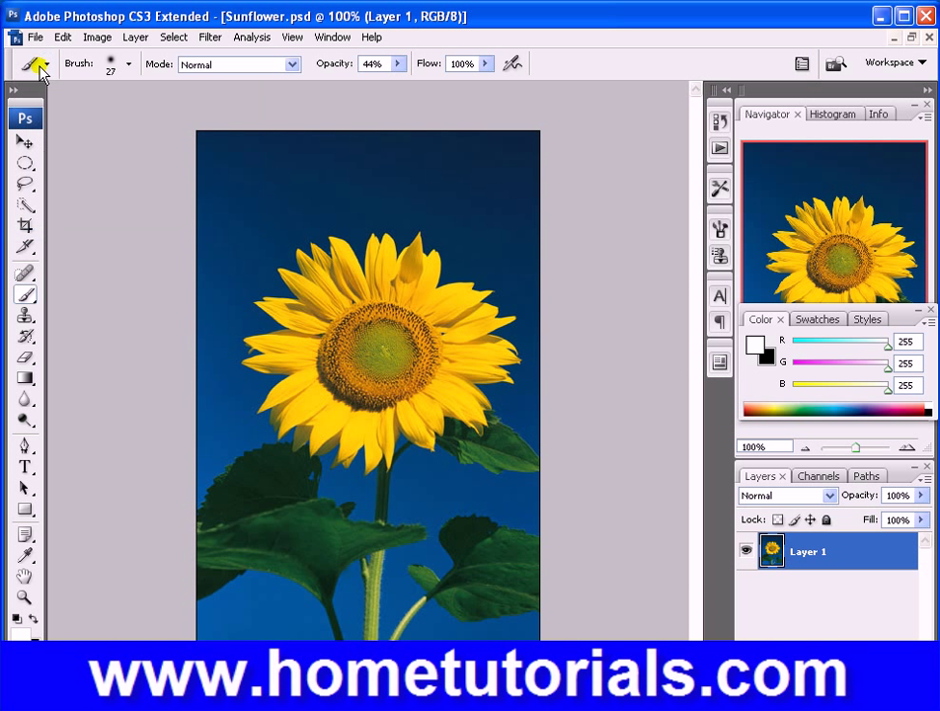
Set the brush Master Diameter to 23 px and Hardness to 6%
left_click(122, 67)
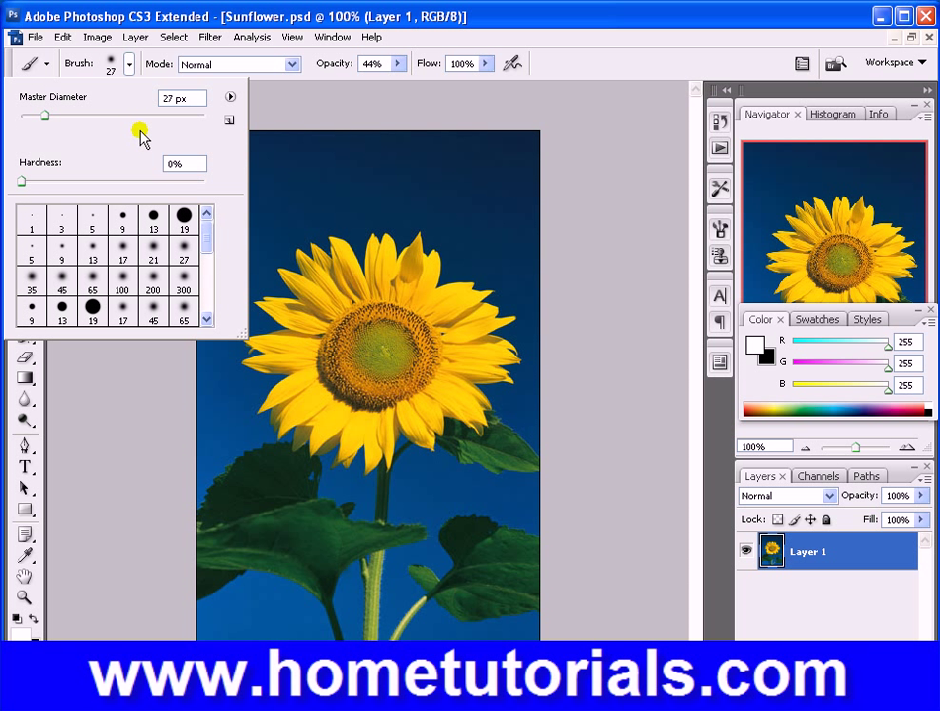
left_click(62, 114)
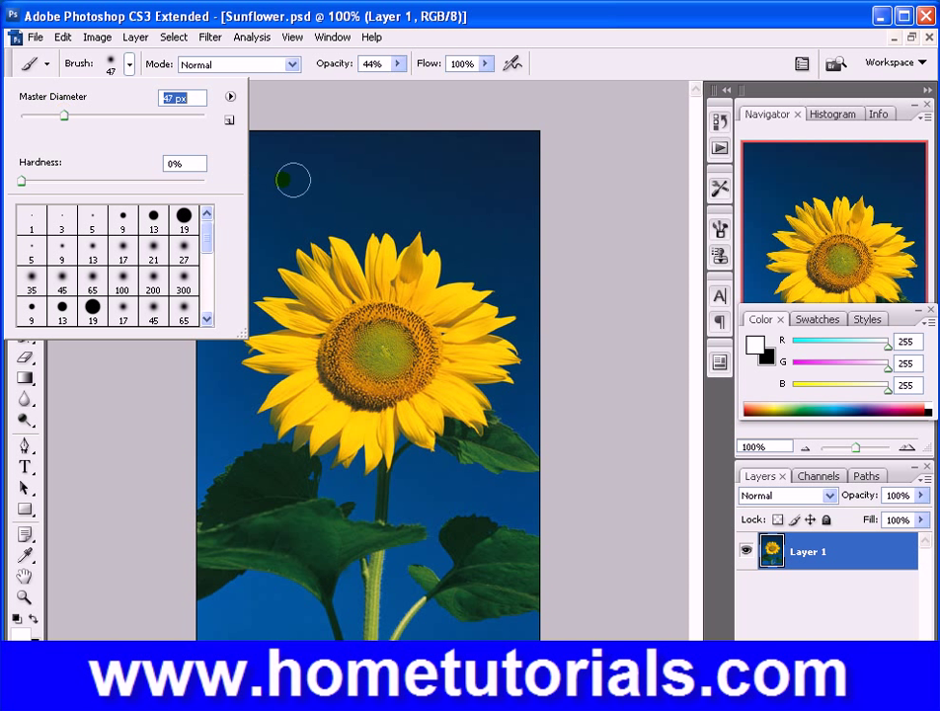
left_click(152, 116)
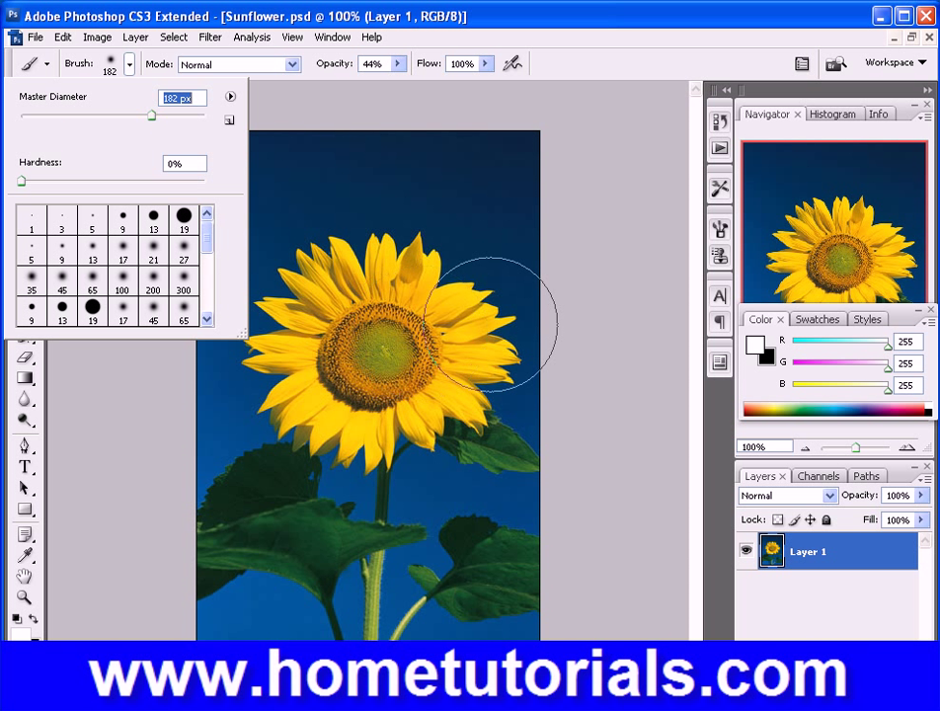
left_click(55, 115)
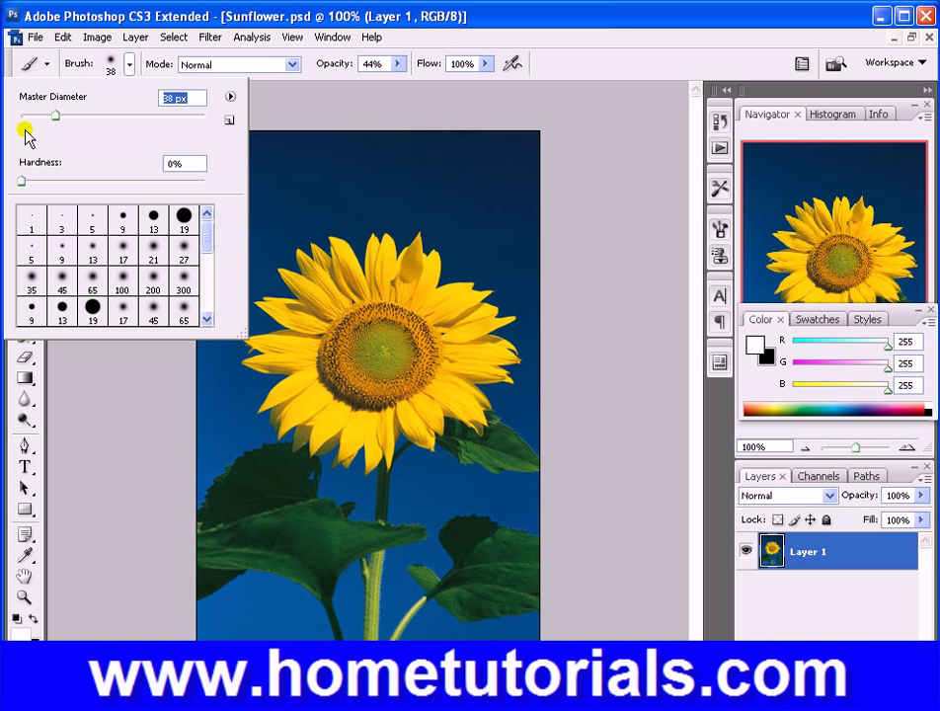
left_click(43, 181)
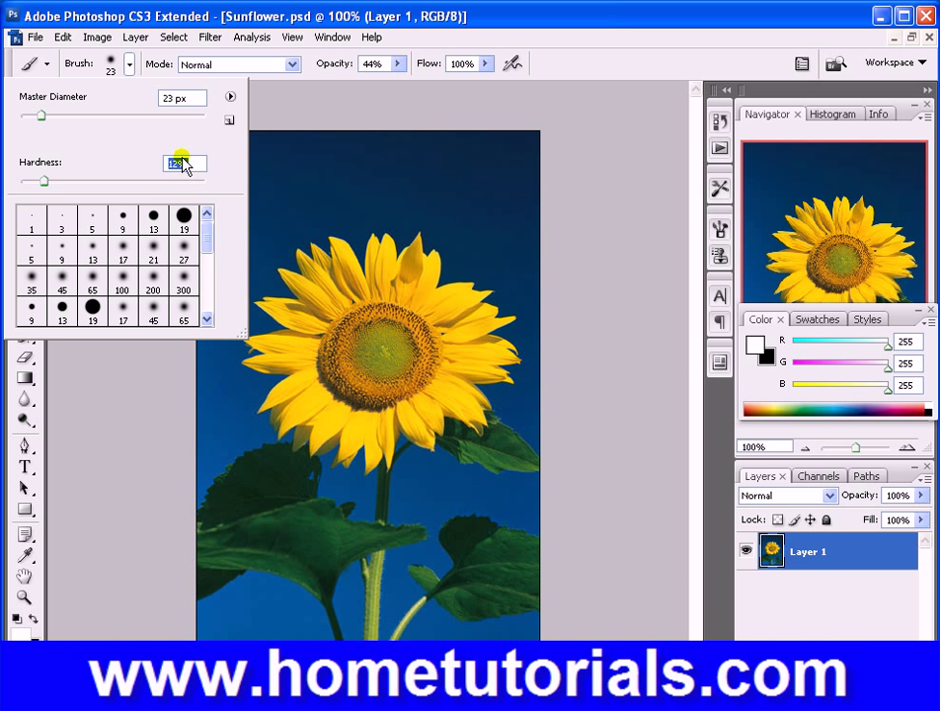
left_click(32, 181)
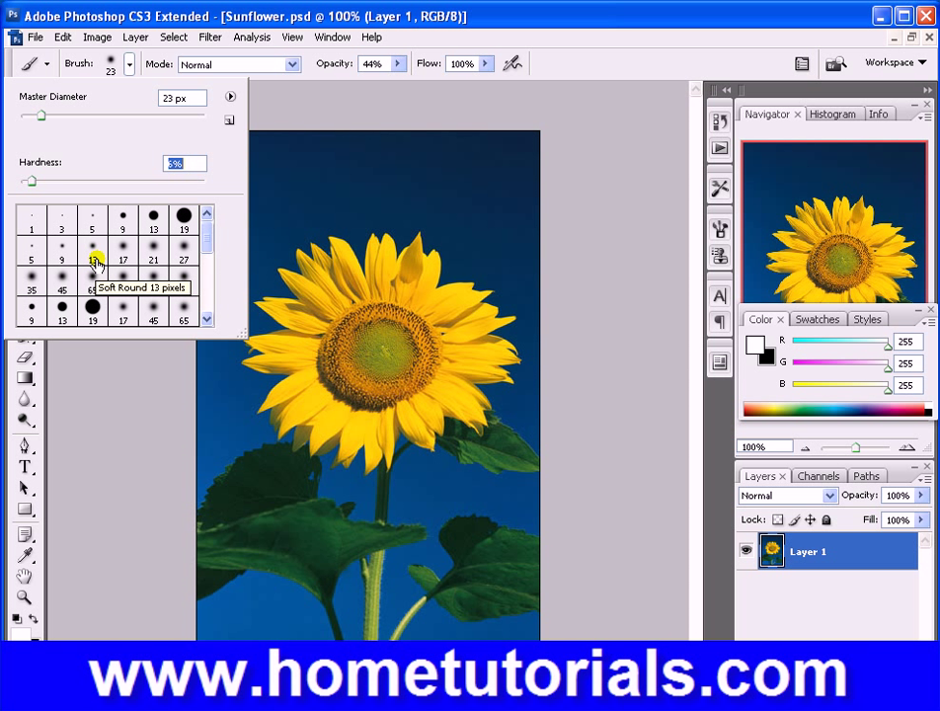
Scroll down the brush preset list to the leaf and grass brushes
left_click(207, 319)
left_click(209, 320)
left_click(209, 320)
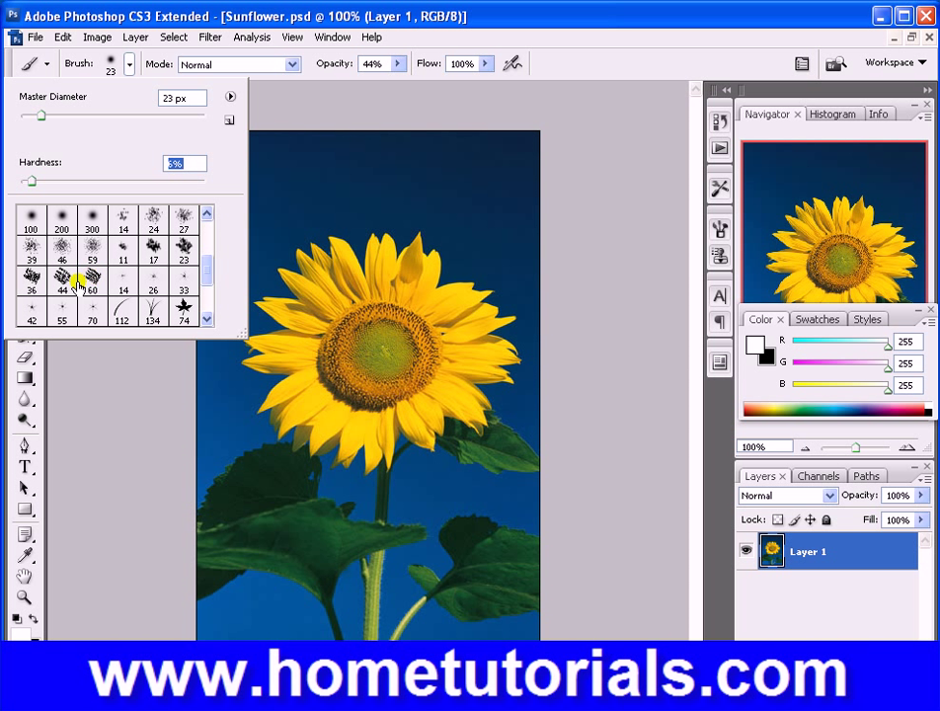
left_click(203, 319)
Paint 74 px leaf shapes across the sky and 134 px grass strokes along the bottom
left_click(185, 295)
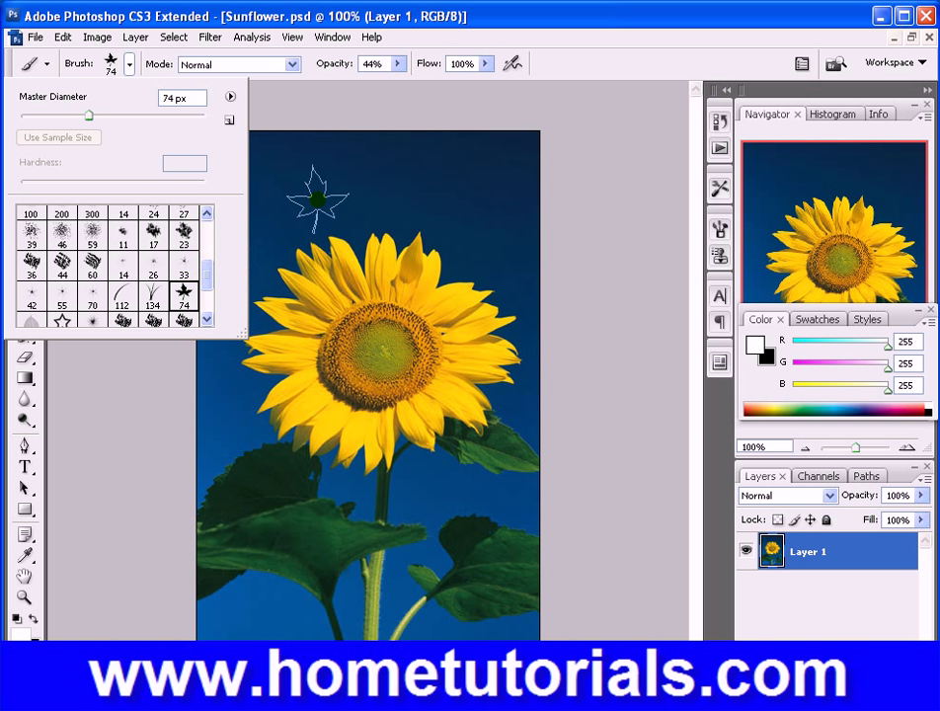
mouse_move(499, 189)
left_mouse_down()
mouse_move(212, 163)
mouse_move(197, 247)
mouse_move(212, 365)
mouse_move(237, 437)
mouse_move(232, 464)
left_mouse_up()
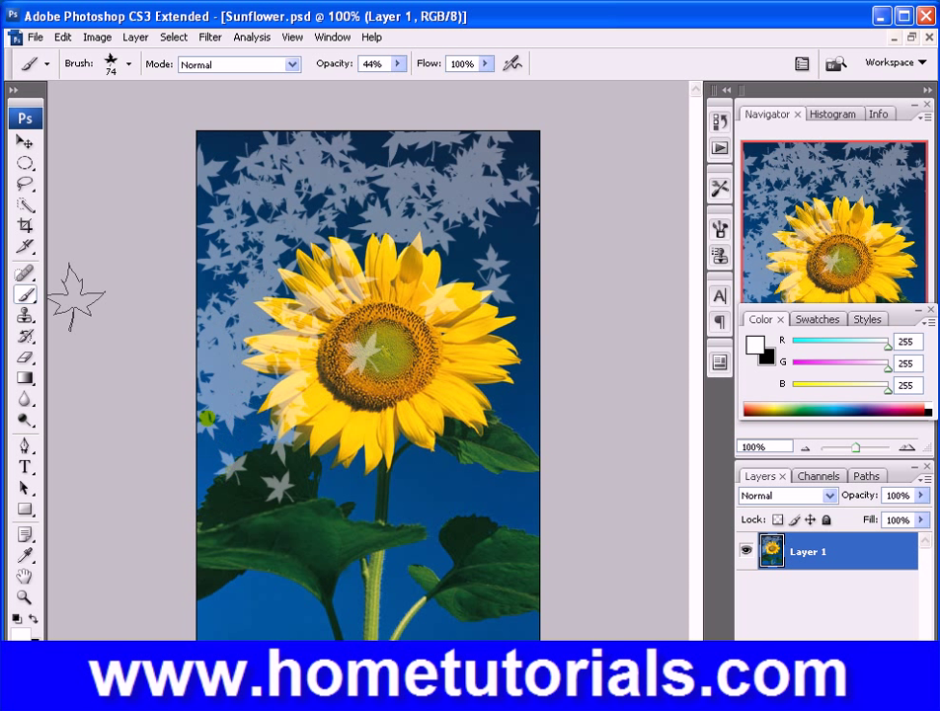
left_click(125, 64)
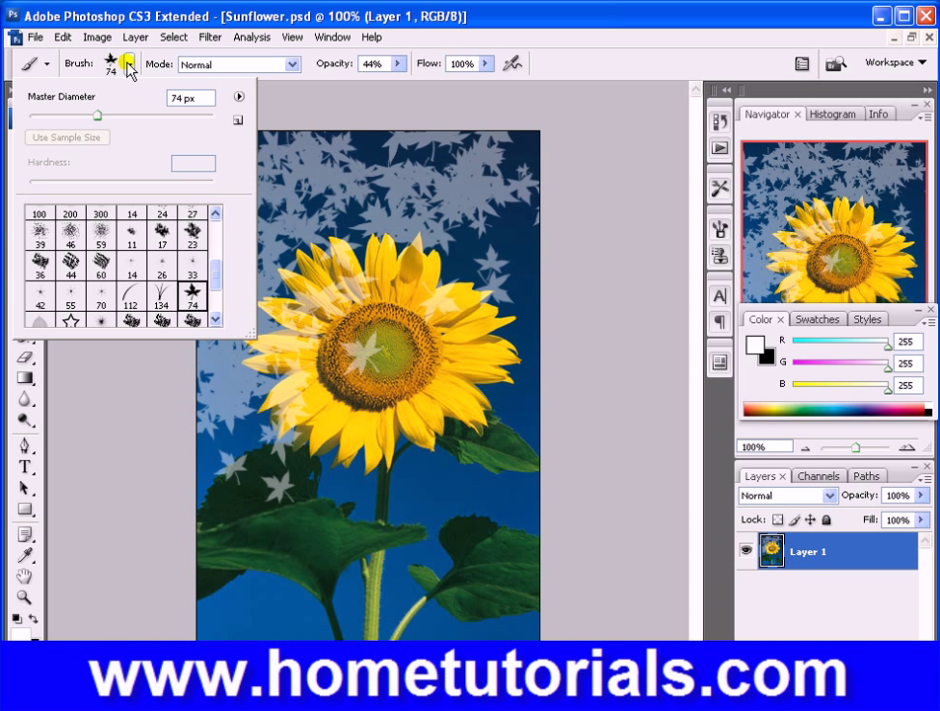
left_click(159, 294)
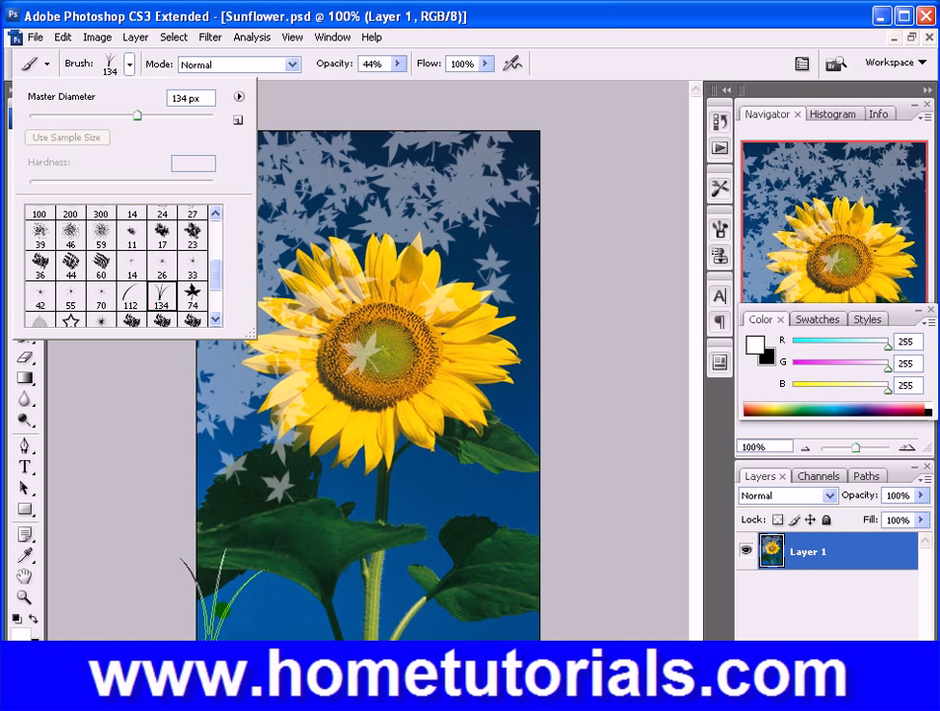
left_click(217, 590)
mouse_move(218, 591)
left_mouse_down()
mouse_move(510, 581)
mouse_move(509, 591)
mouse_move(229, 605)
mouse_move(528, 620)
mouse_move(509, 593)
left_mouse_up()
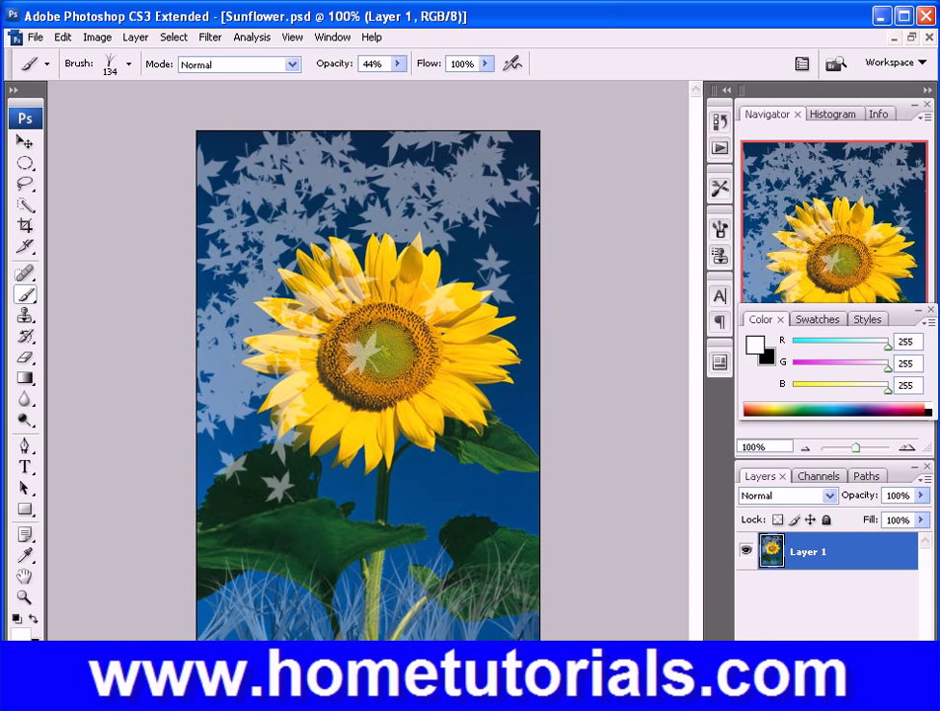
Scroll the brush list and choose the soft round 45 px brush
left_click(129, 63)
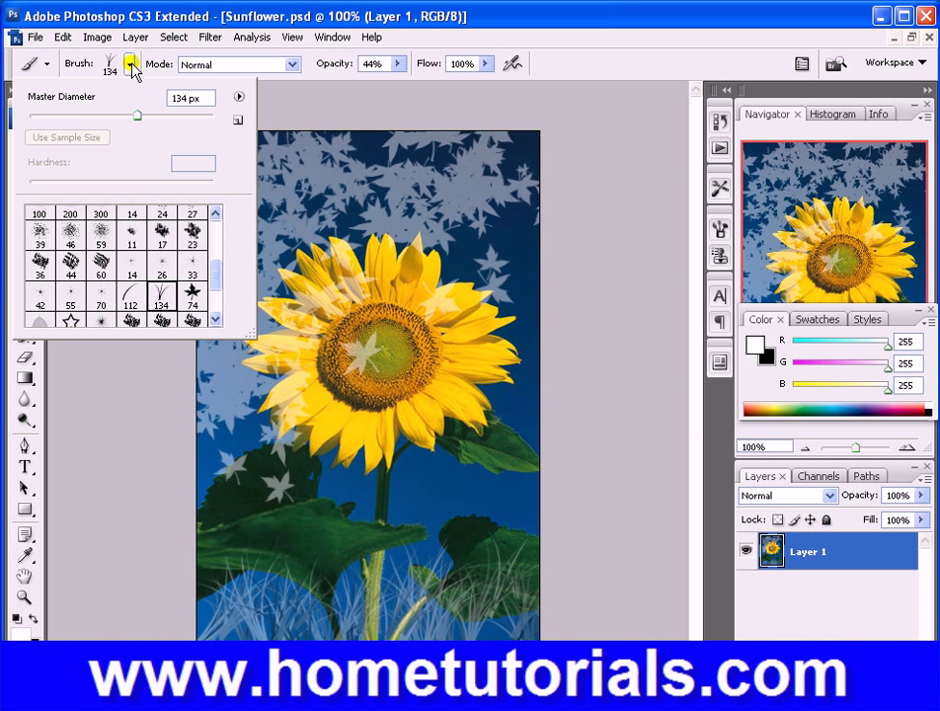
left_click(214, 319)
left_click(215, 319)
left_click(214, 318)
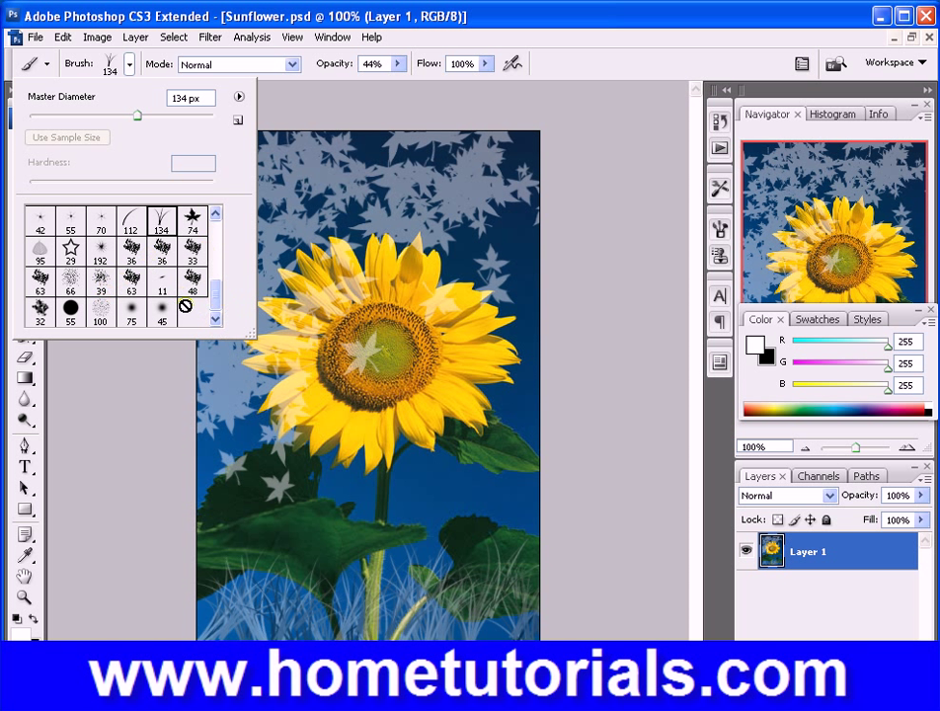
left_click(213, 238)
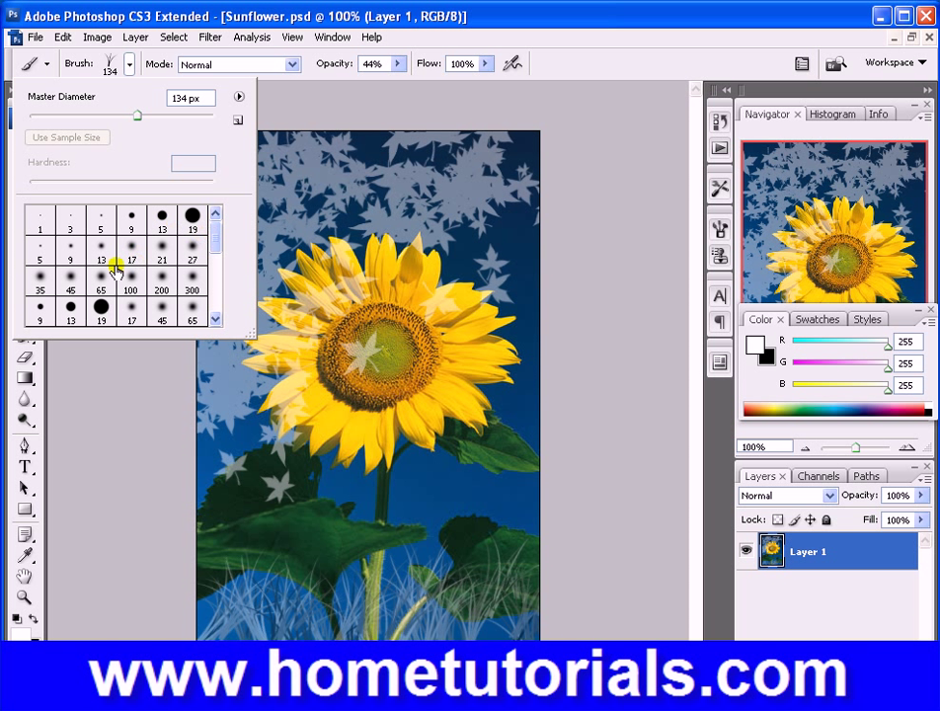
left_click(70, 283)
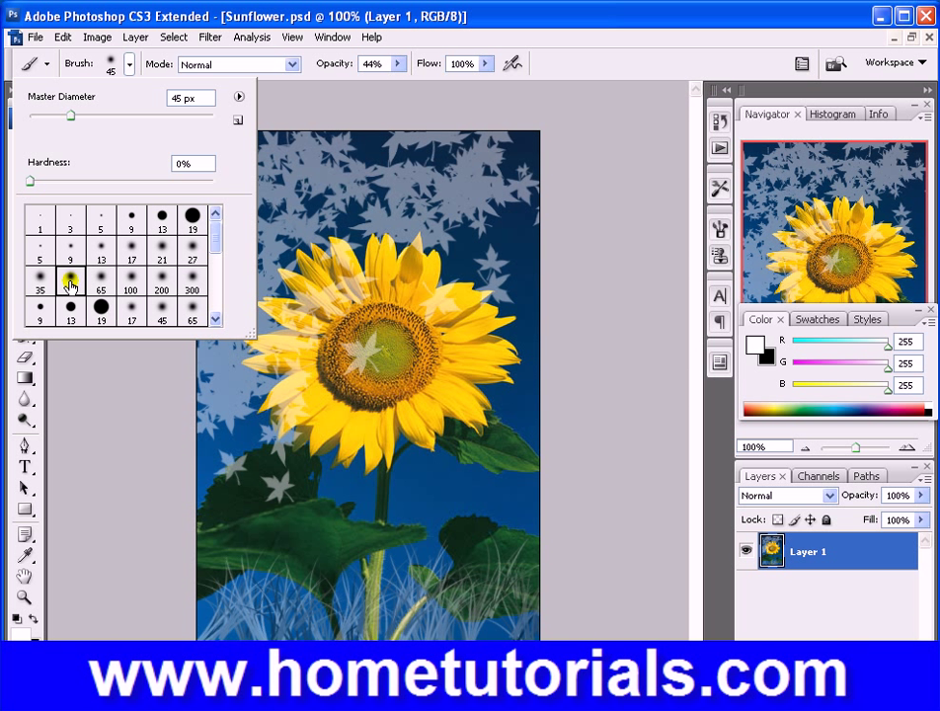
double_click(68, 284)
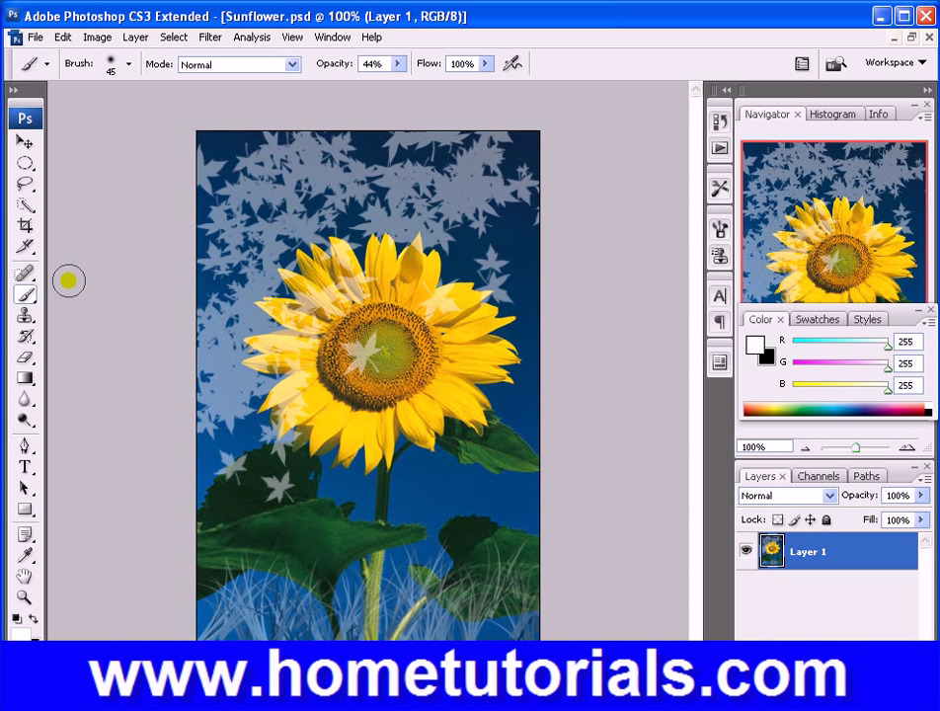
Resize the soft brush to 31 px diameter with 3% hardness
left_click(125, 64)
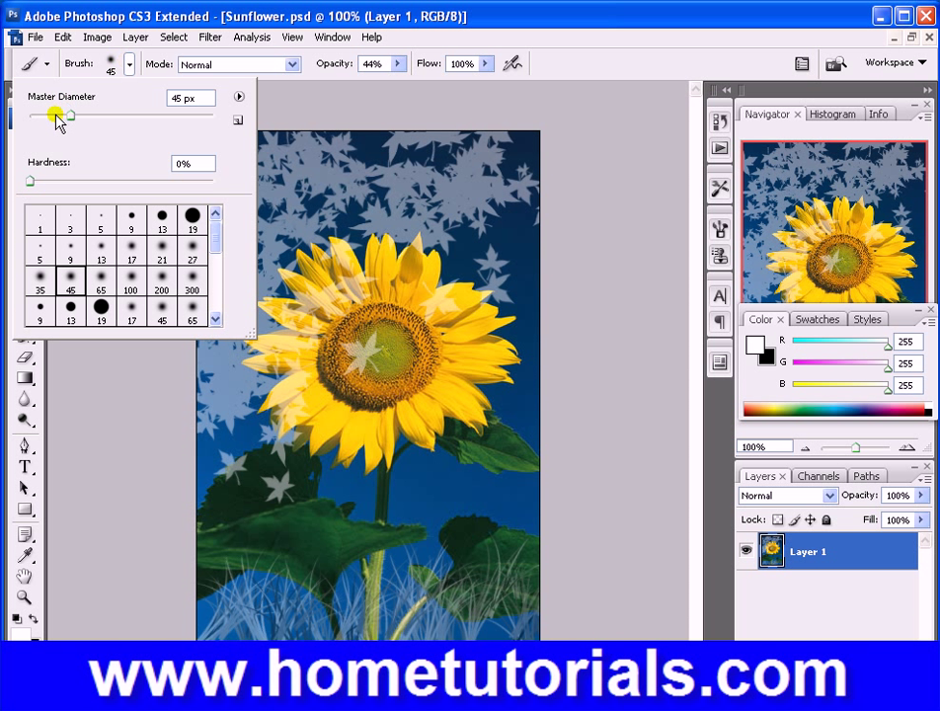
left_click_drag(60, 118, 41, 116)
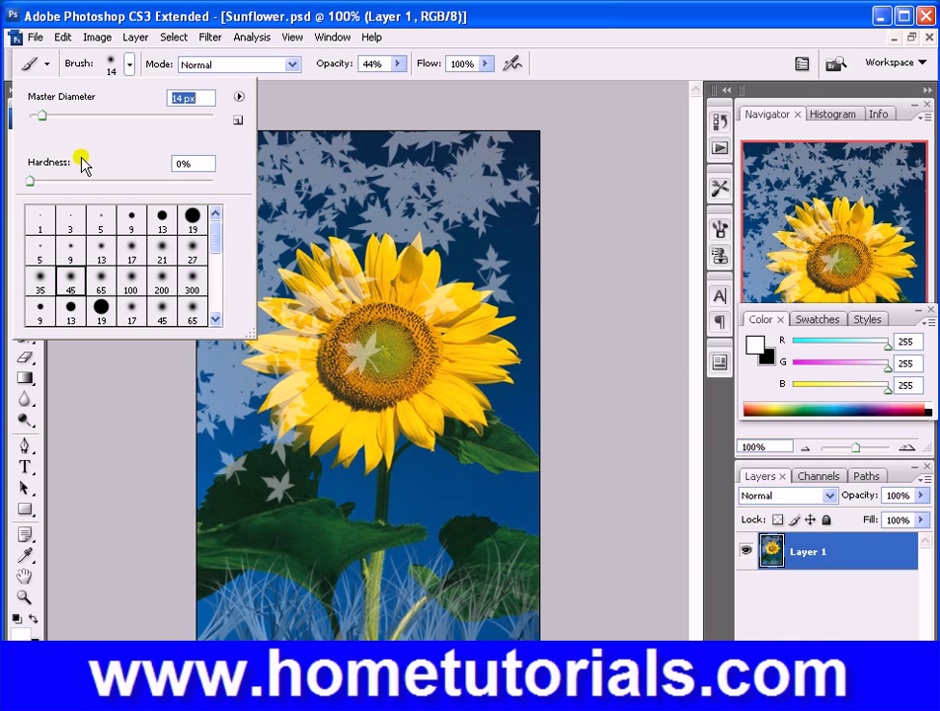
left_click_drag(37, 183, 34, 183)
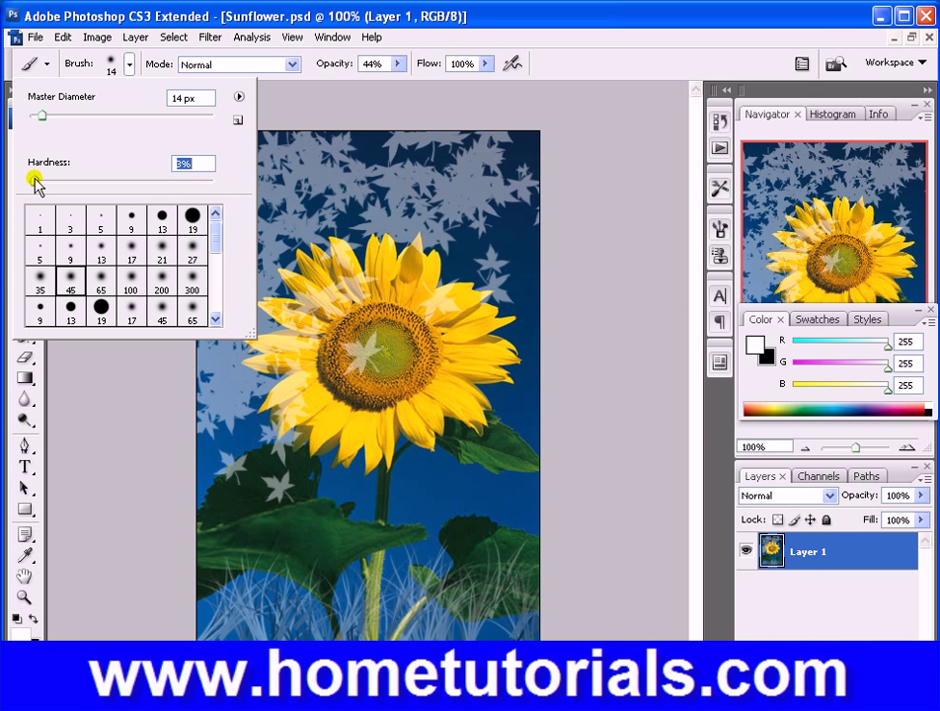
left_click(57, 119)
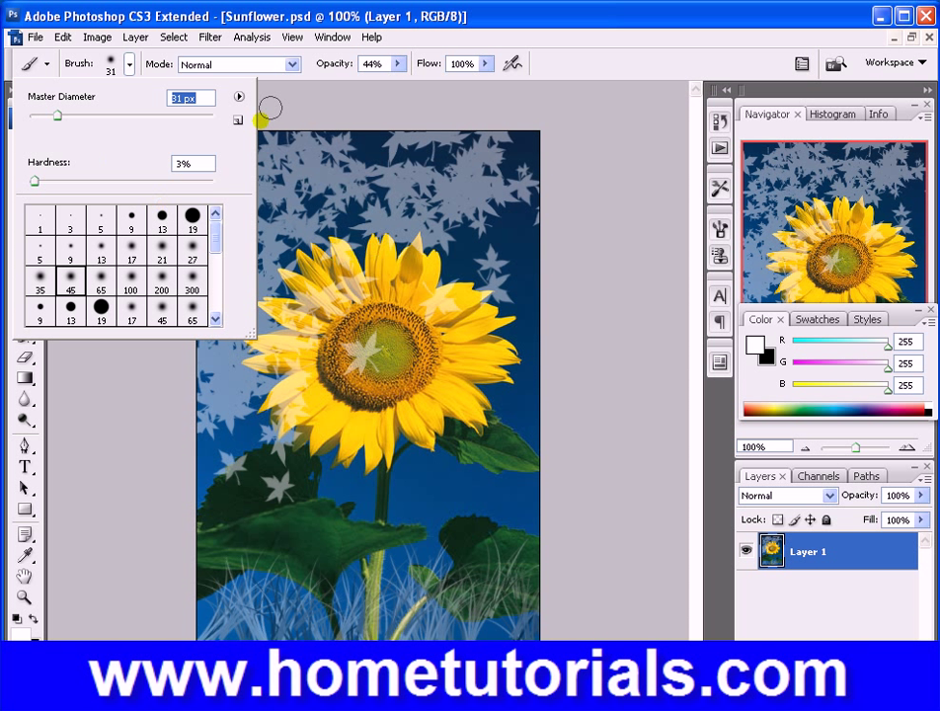
left_click(237, 99)
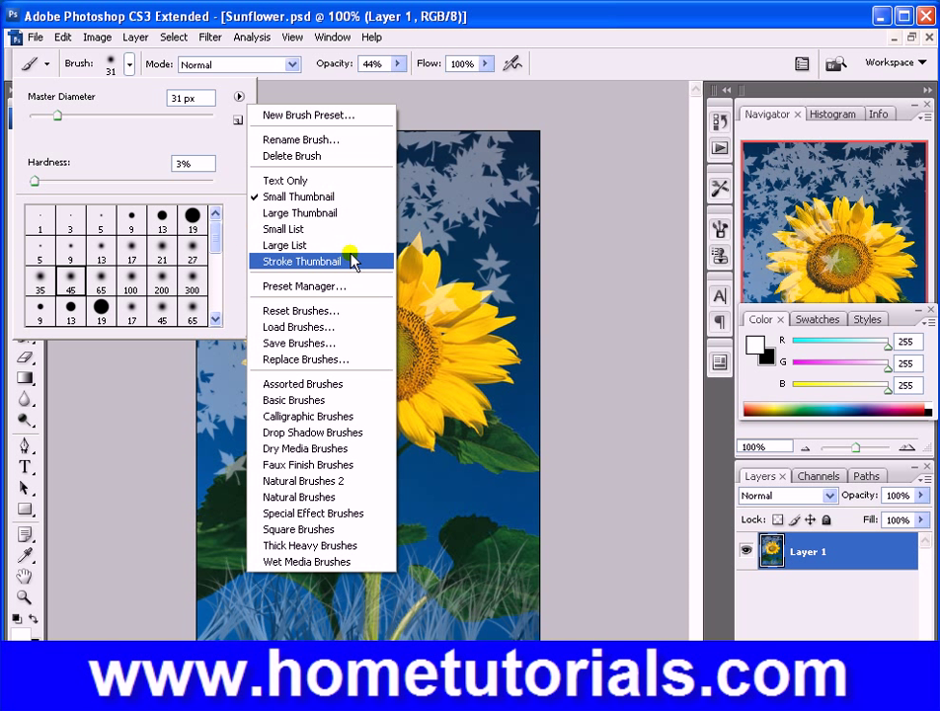
Close the brush menus and keep the painting blend mode on Normal
left_click(435, 102)
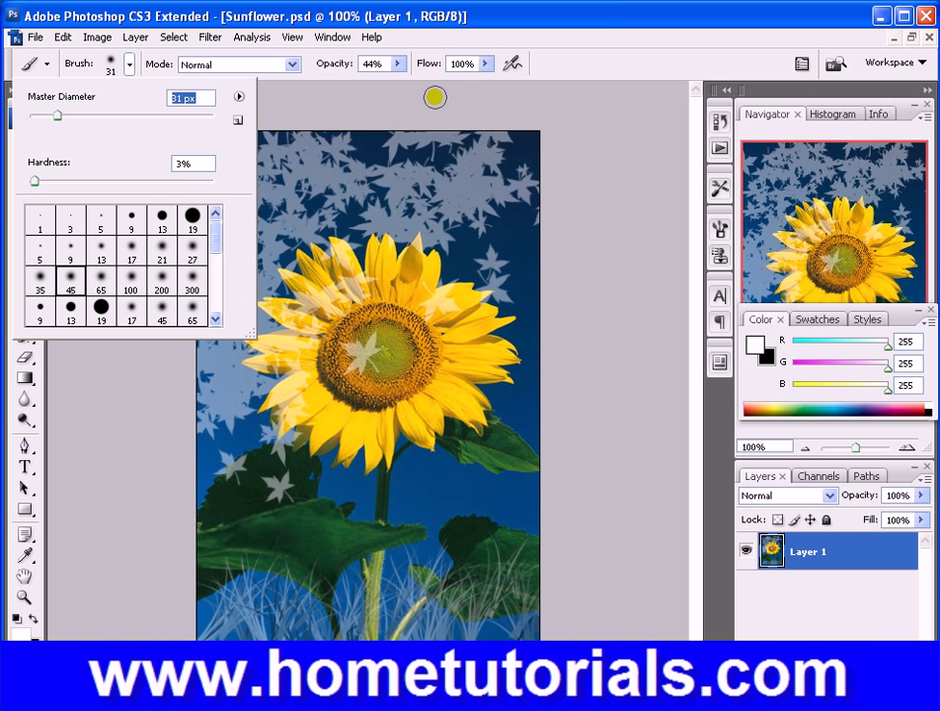
left_click(127, 63)
left_click(291, 64)
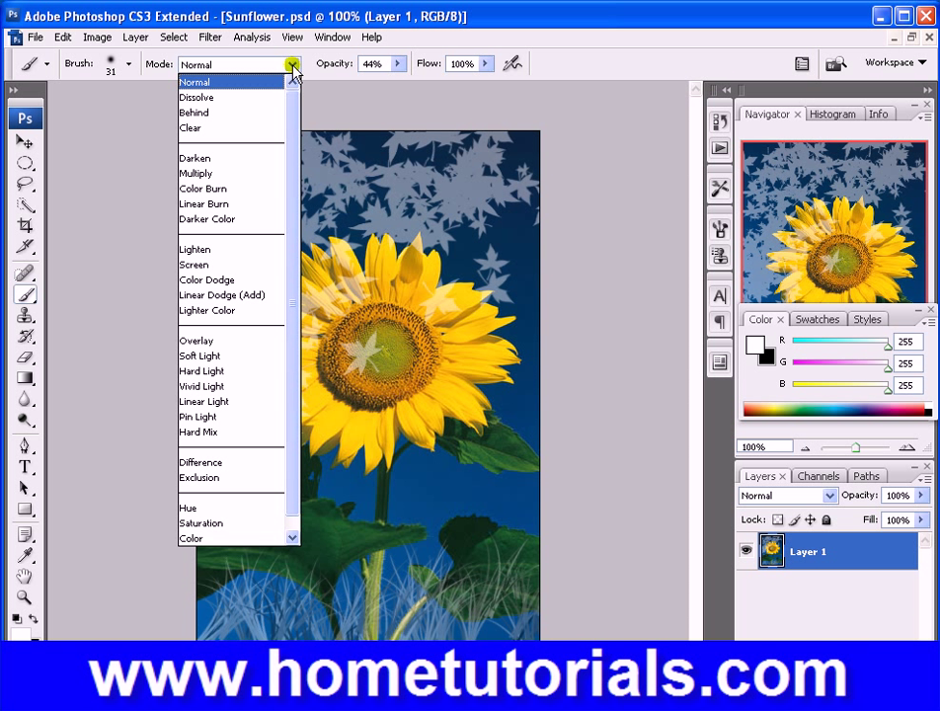
left_click(293, 66)
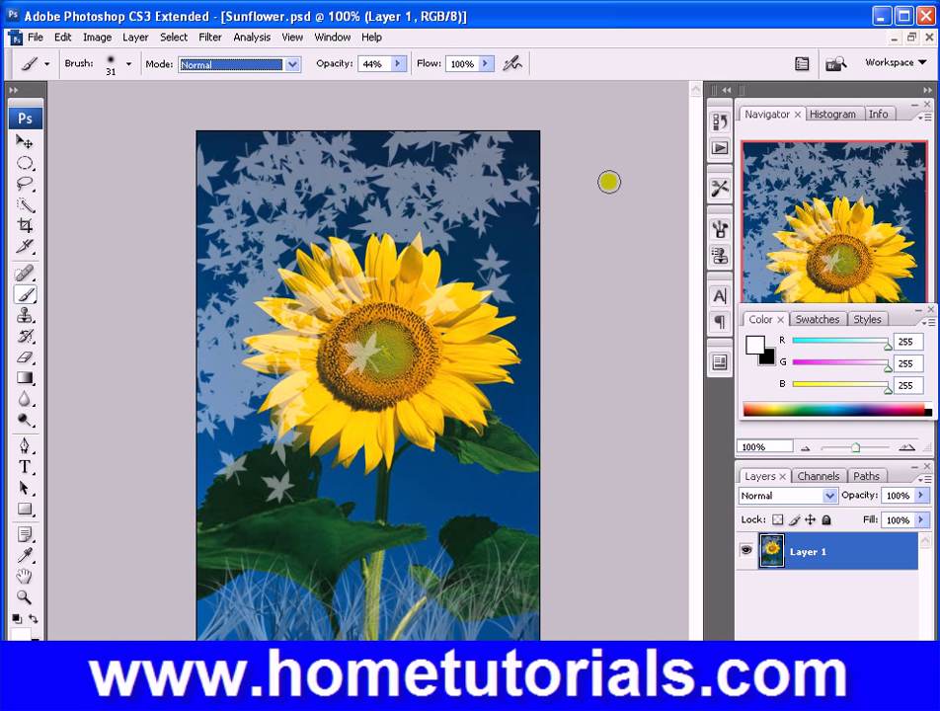
At 12% opacity, pick yellow from Swatches and dab faint dots in the sky
left_click(399, 63)
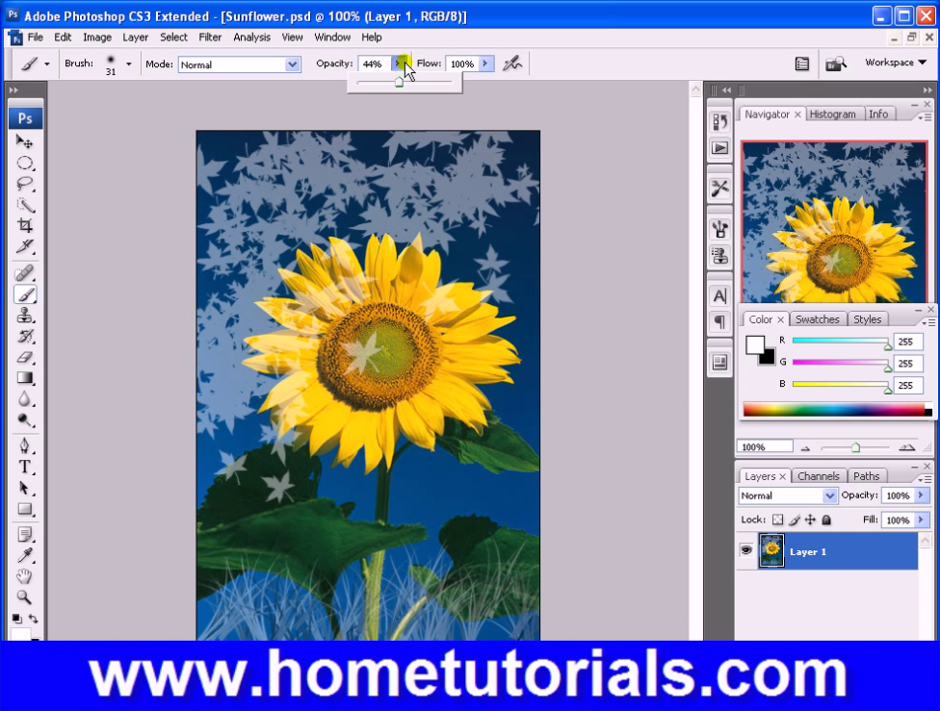
left_click_drag(399, 83, 368, 84)
left_click(455, 202)
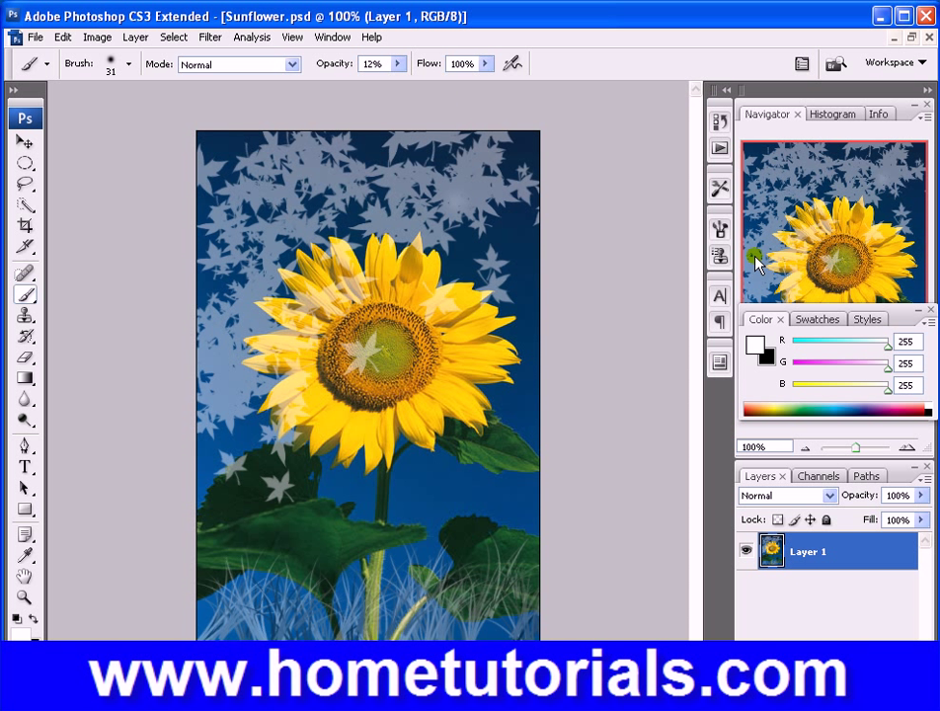
left_click(813, 317)
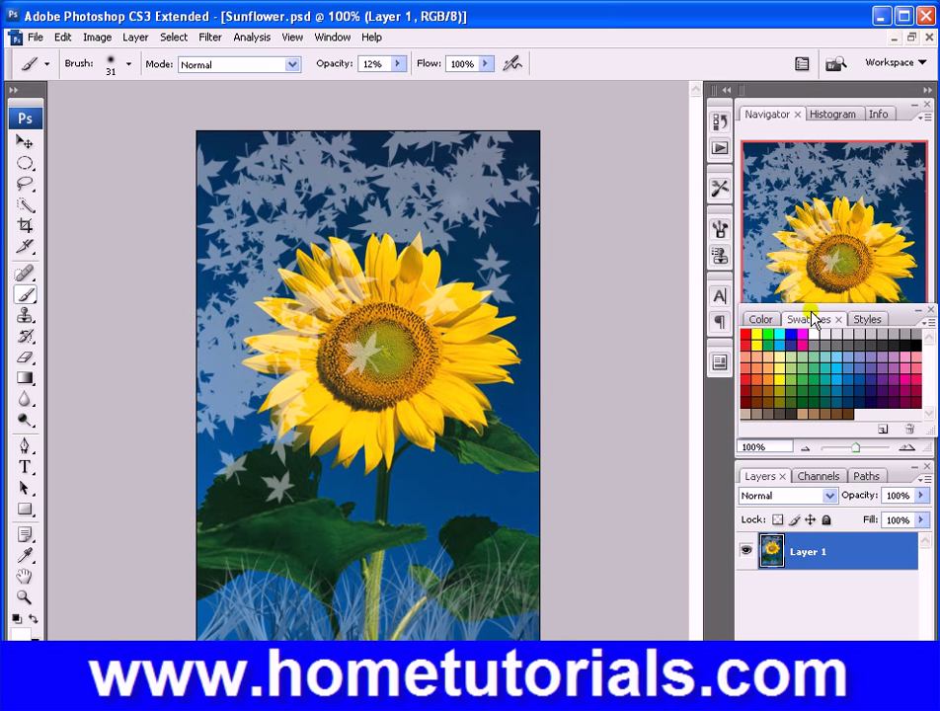
left_click(780, 378)
left_click(470, 174)
left_click(472, 202)
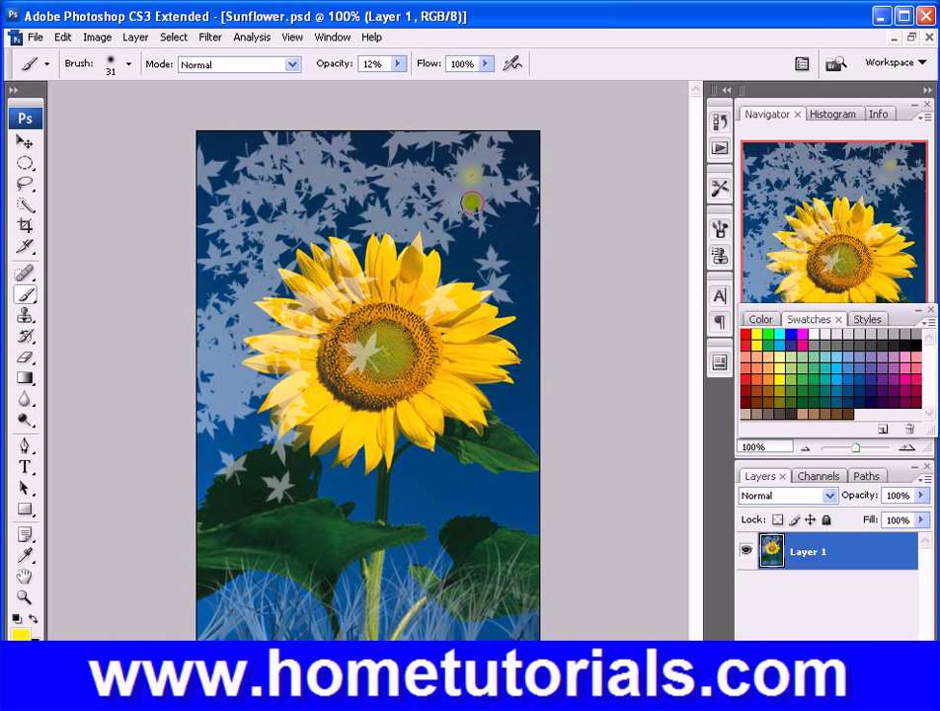
left_click(368, 151)
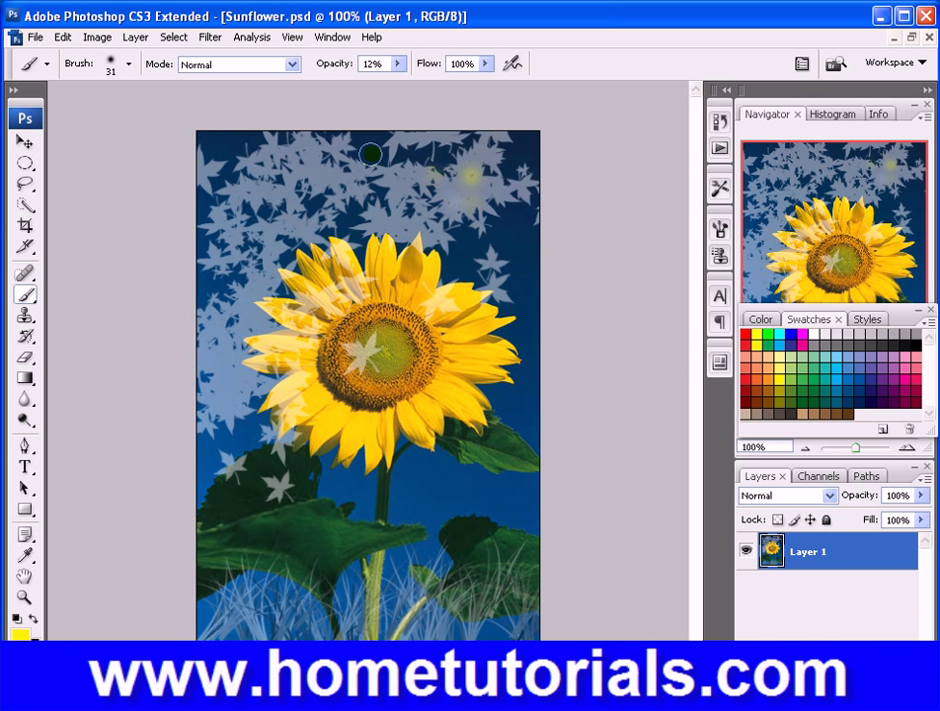
left_click(249, 148)
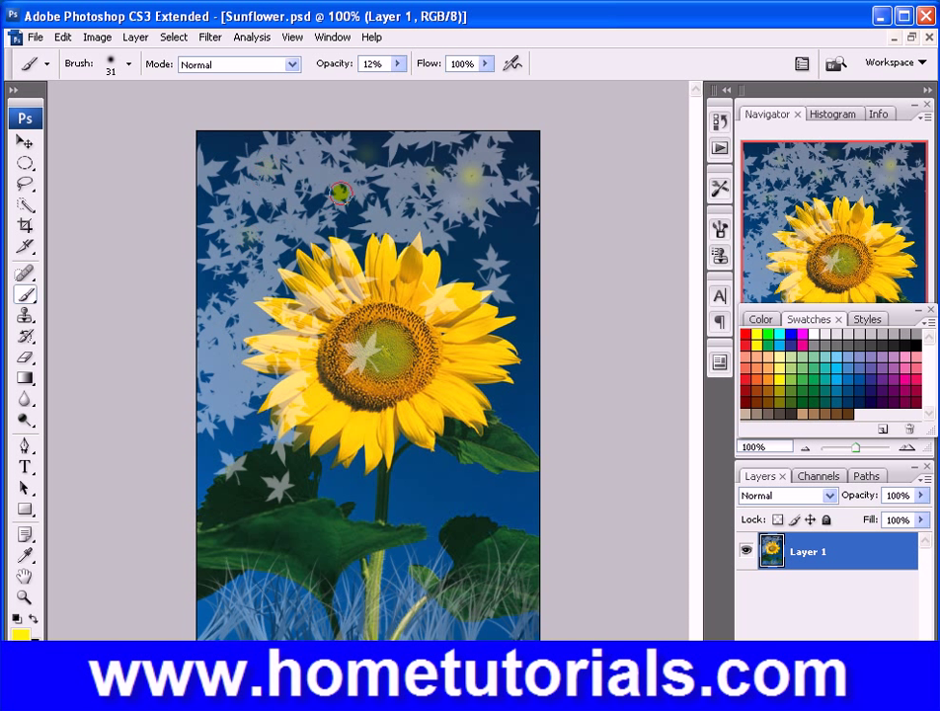
At 50% opacity, paint brighter yellow glow dots all around the sunflower
left_click(399, 65)
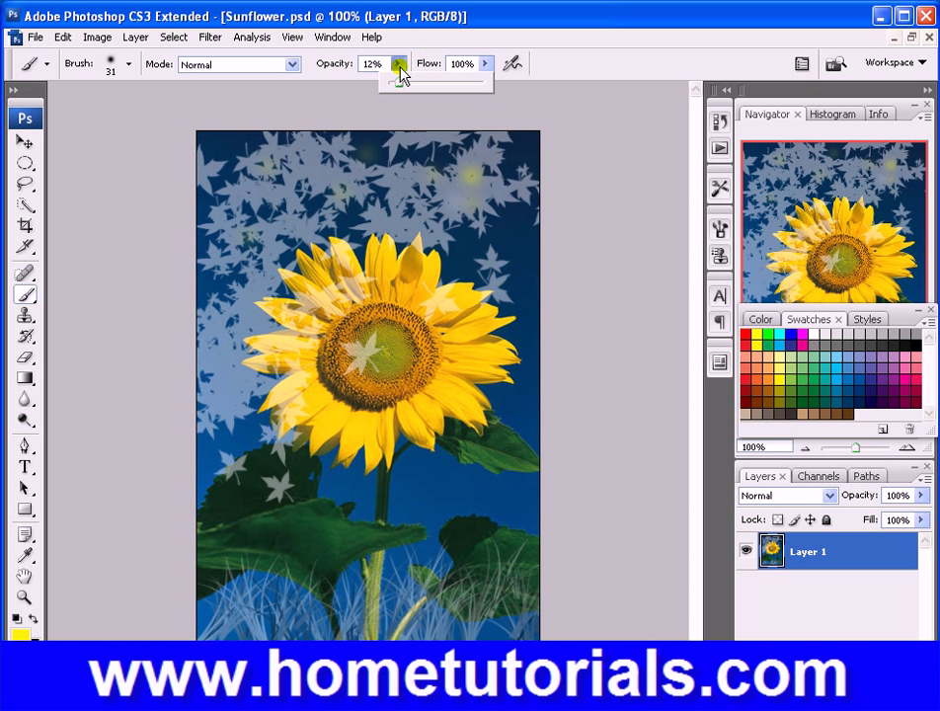
left_click_drag(399, 79, 436, 83)
left_click(260, 249)
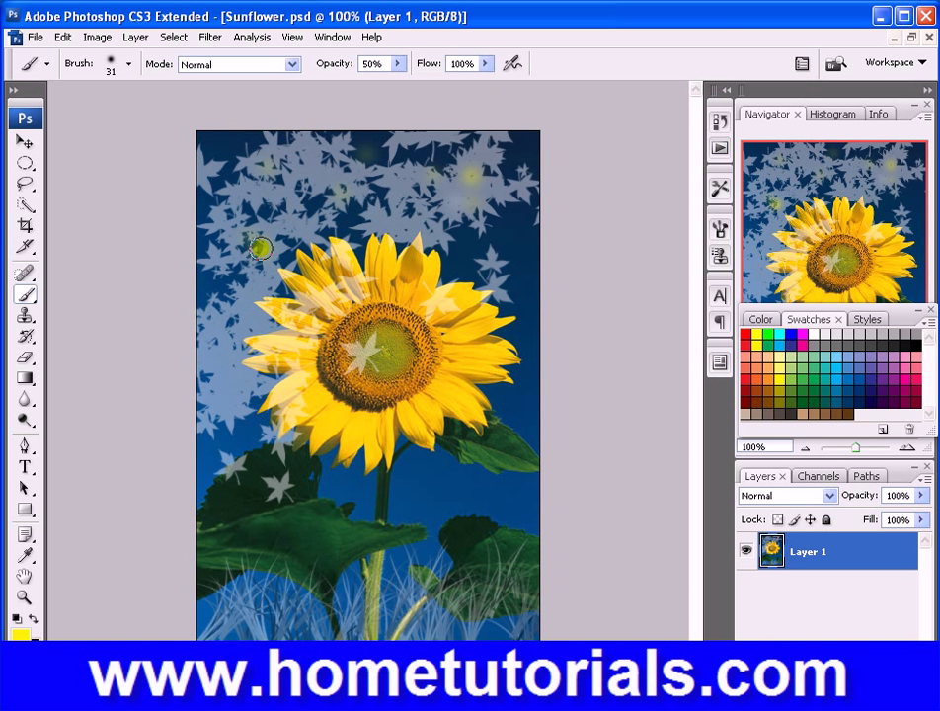
left_click(228, 197)
left_click(323, 178)
left_click(402, 139)
left_click(527, 260)
left_click(491, 224)
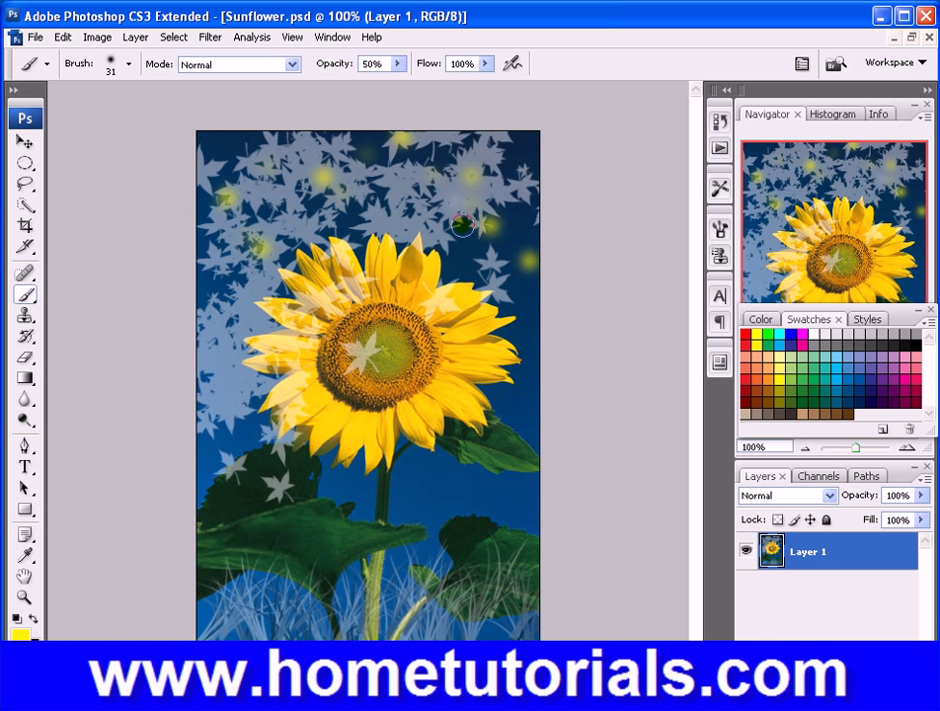
left_click(437, 215)
left_click(305, 222)
left_click(229, 348)
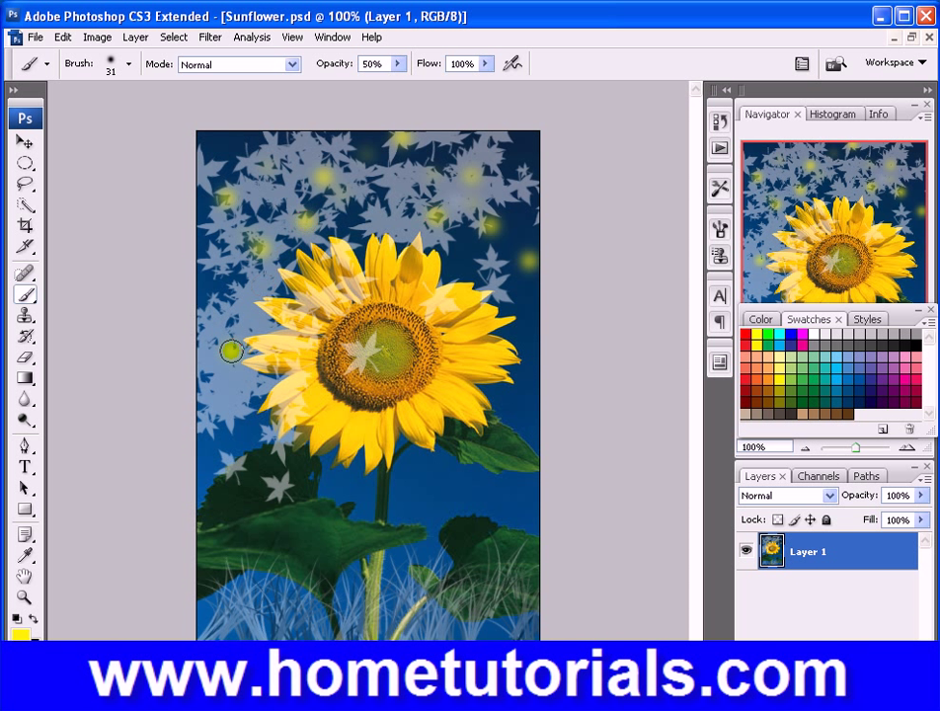
left_click(455, 492)
left_click(499, 492)
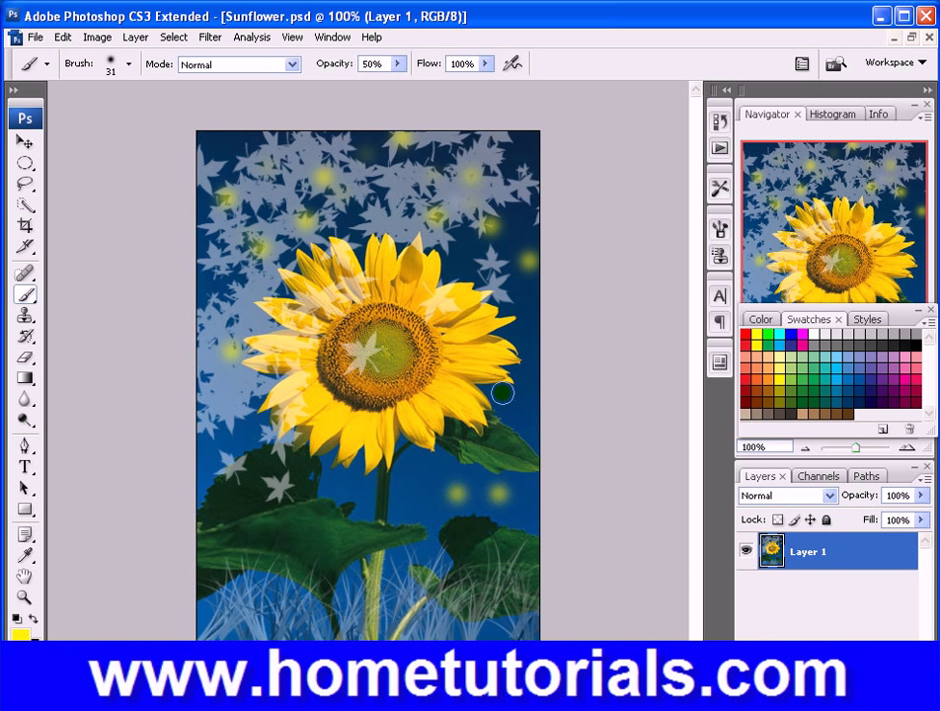
left_click(514, 391)
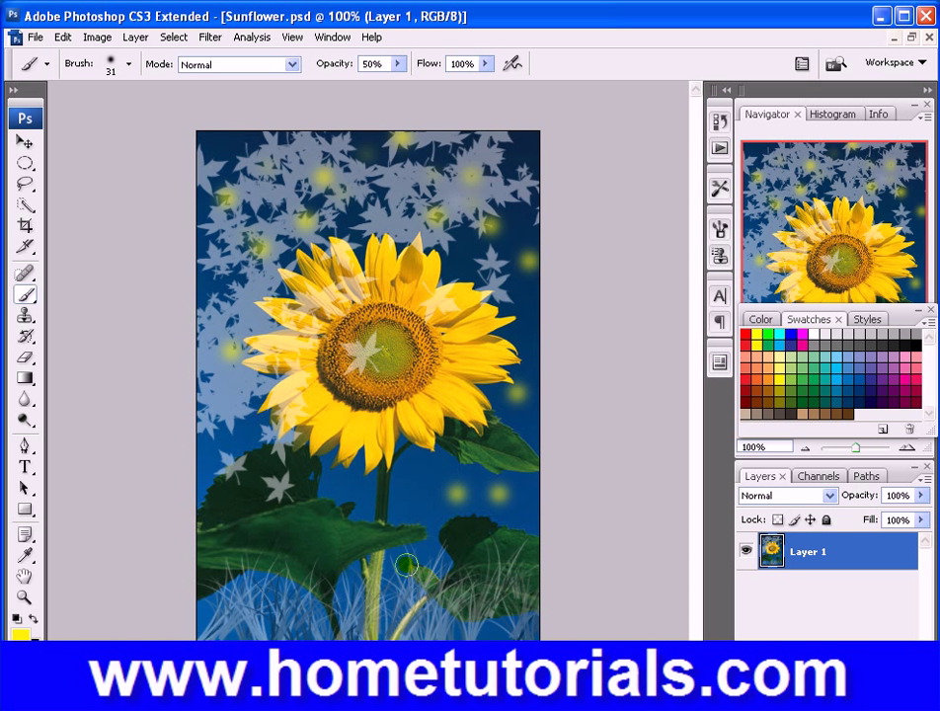
left_click(149, 602, "shift")
Draw a straight yellow light beam from the lower left up toward the top
left_click(368, 151, "shift")
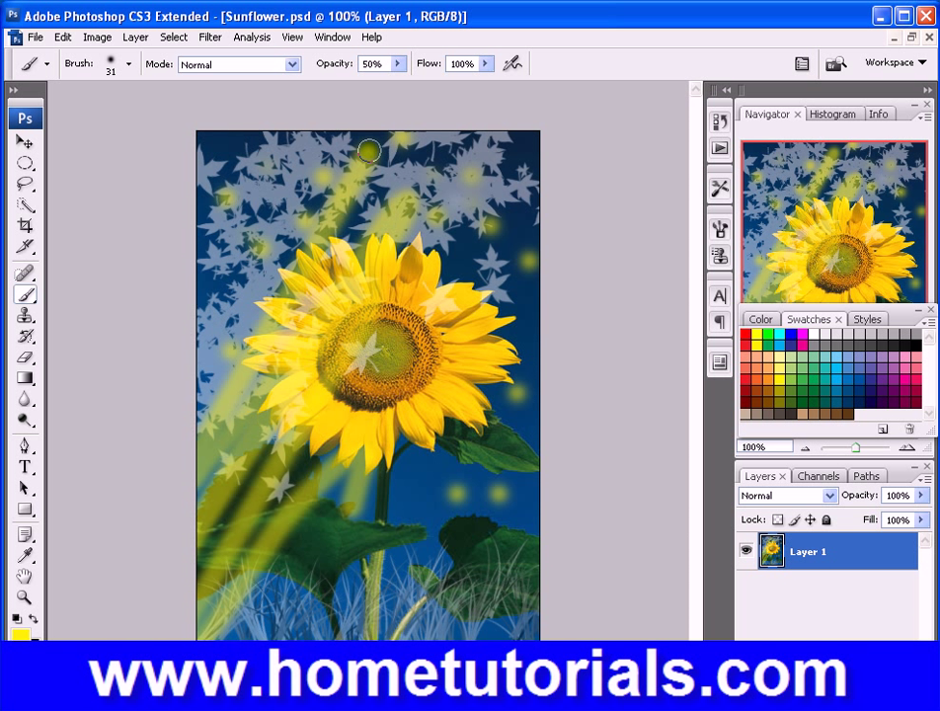
left_click(486, 64)
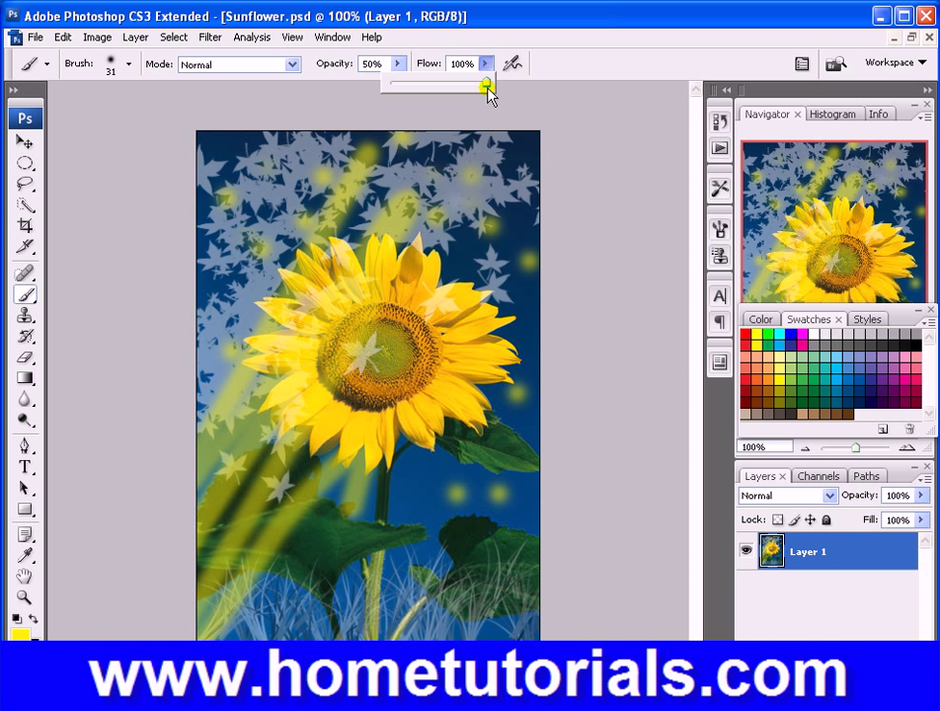
Lower brush flow to 8% and paint a faint yellow glow along the upper-left sky
left_click_drag(413, 87, 396, 88)
left_click(261, 179)
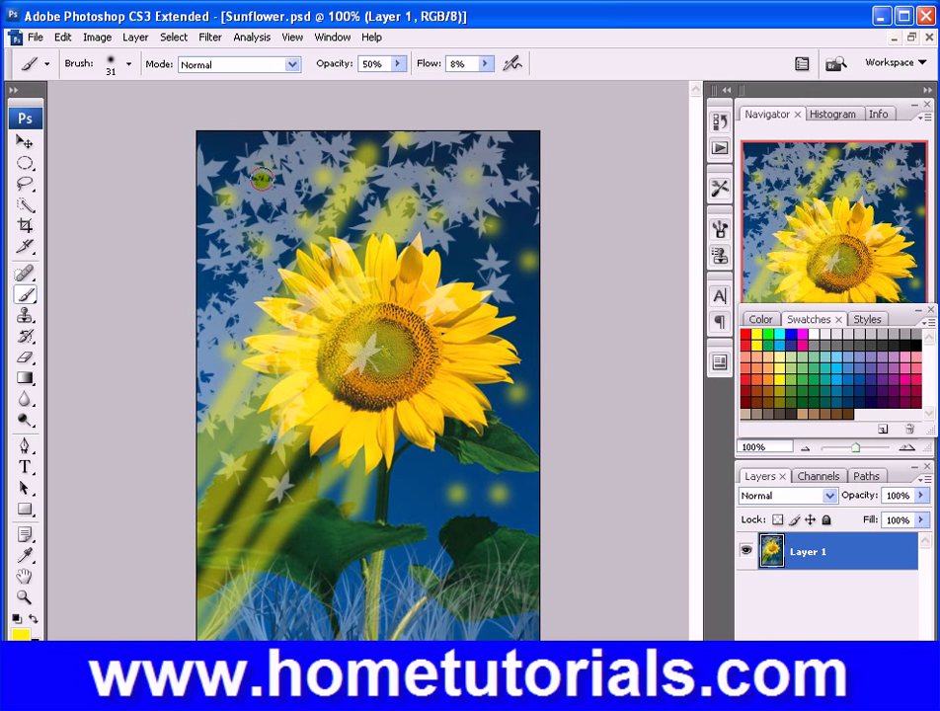
left_click(285, 131)
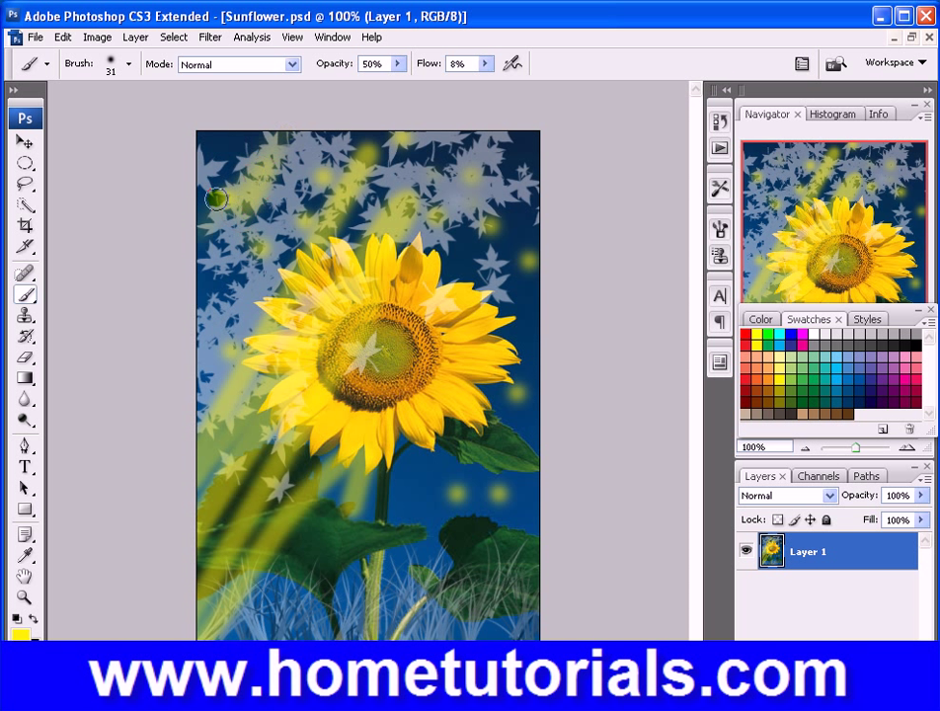
left_click(238, 117)
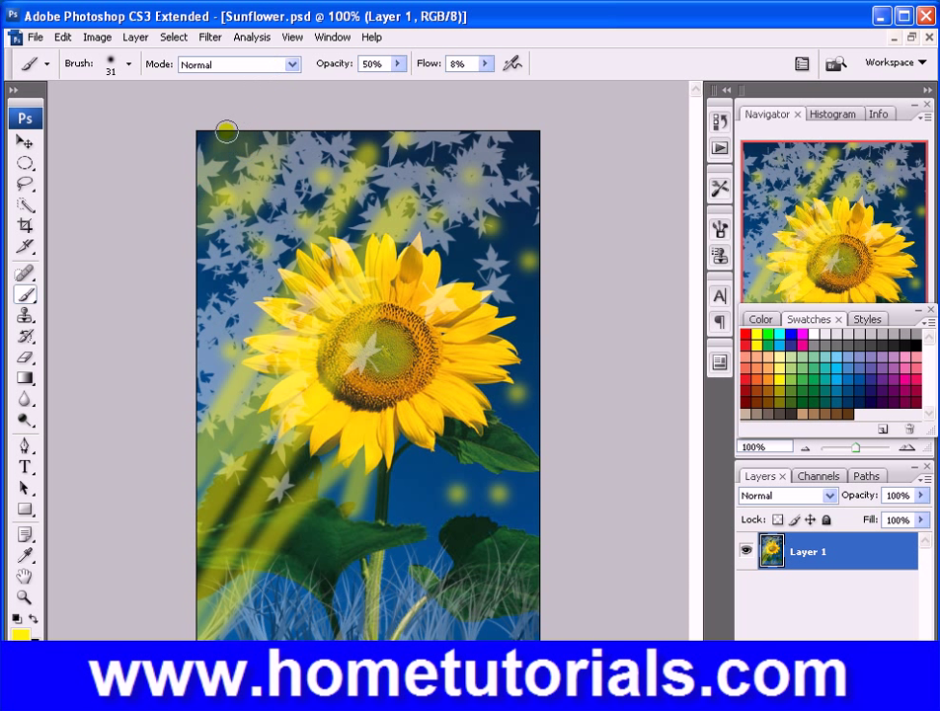
Restore brush flow to 100% and turn on airbrush build-up
left_click(488, 64)
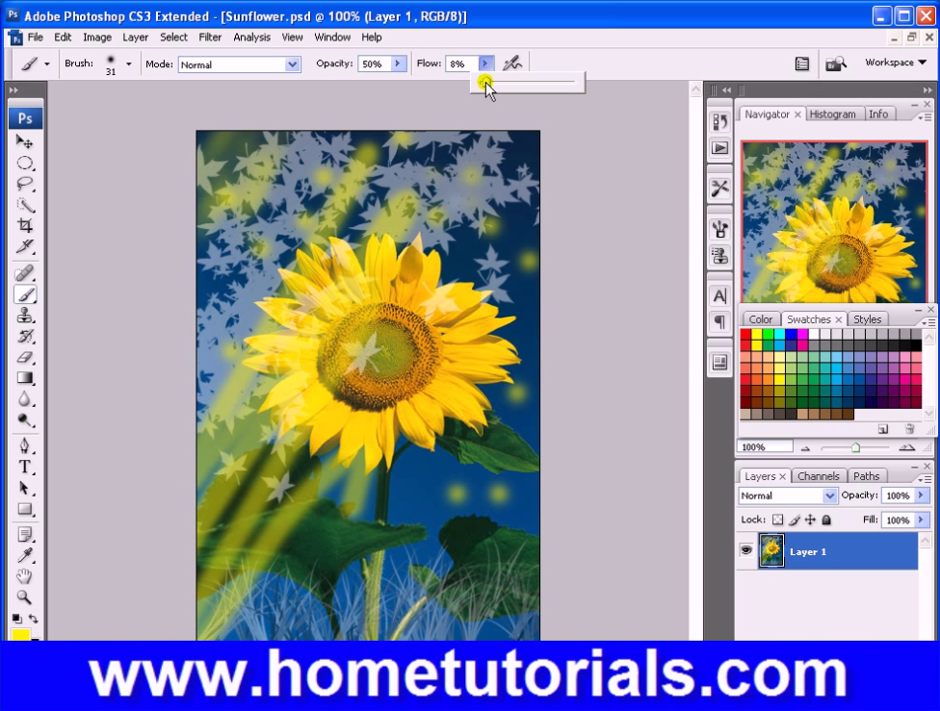
left_click_drag(488, 85, 590, 94)
left_click(590, 63)
left_click(511, 68)
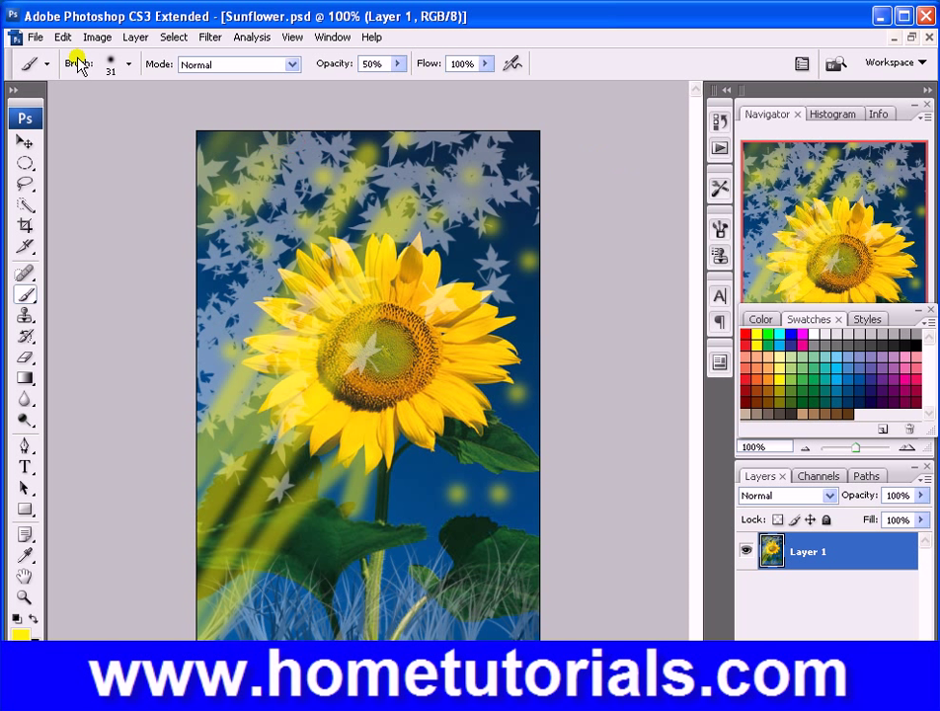
Open the Keyboard Shortcuts and Menus dialog from the Edit menu
left_click(34, 37)
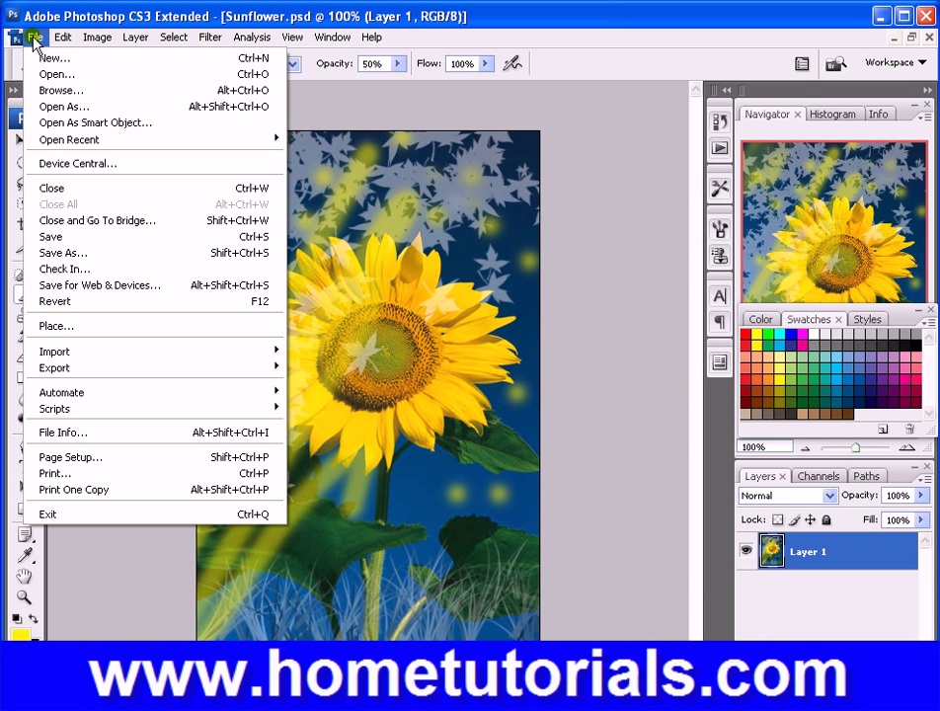
mouse_move(62, 36)
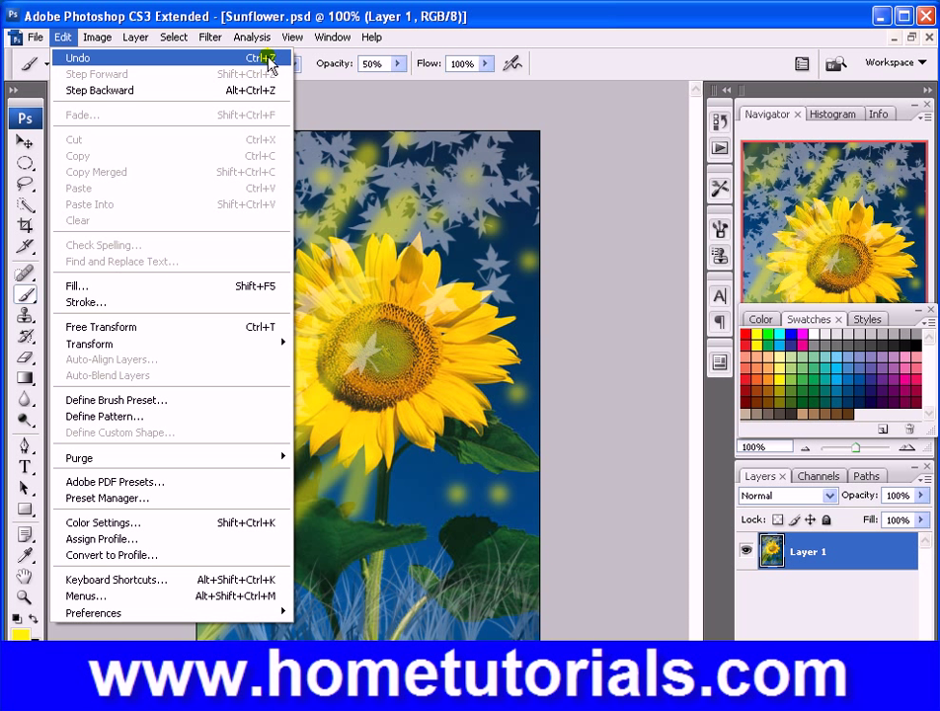
left_click(225, 582)
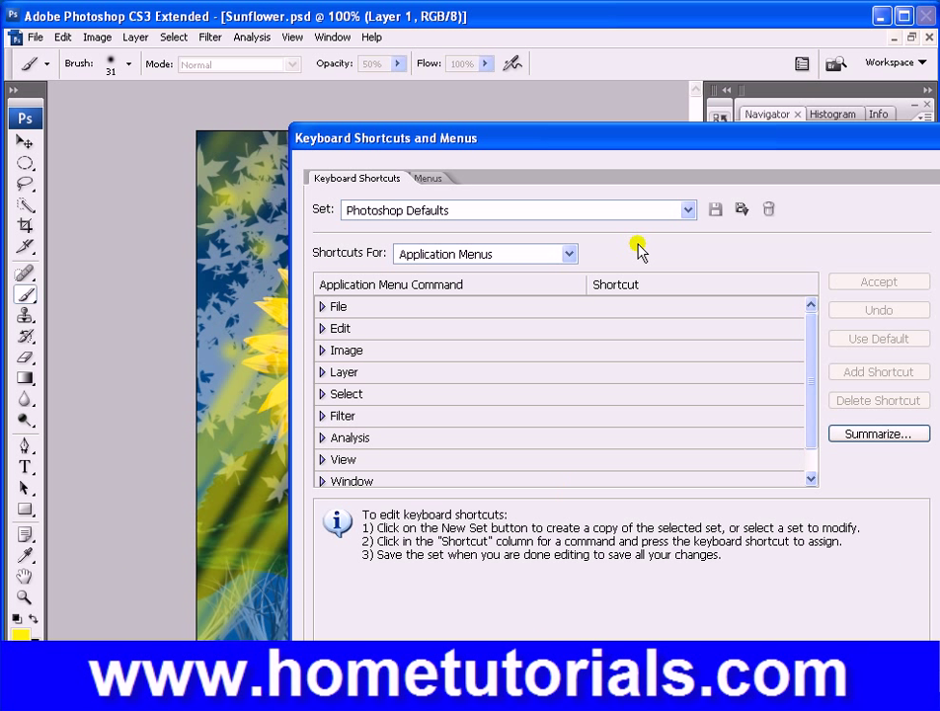
left_click(325, 308)
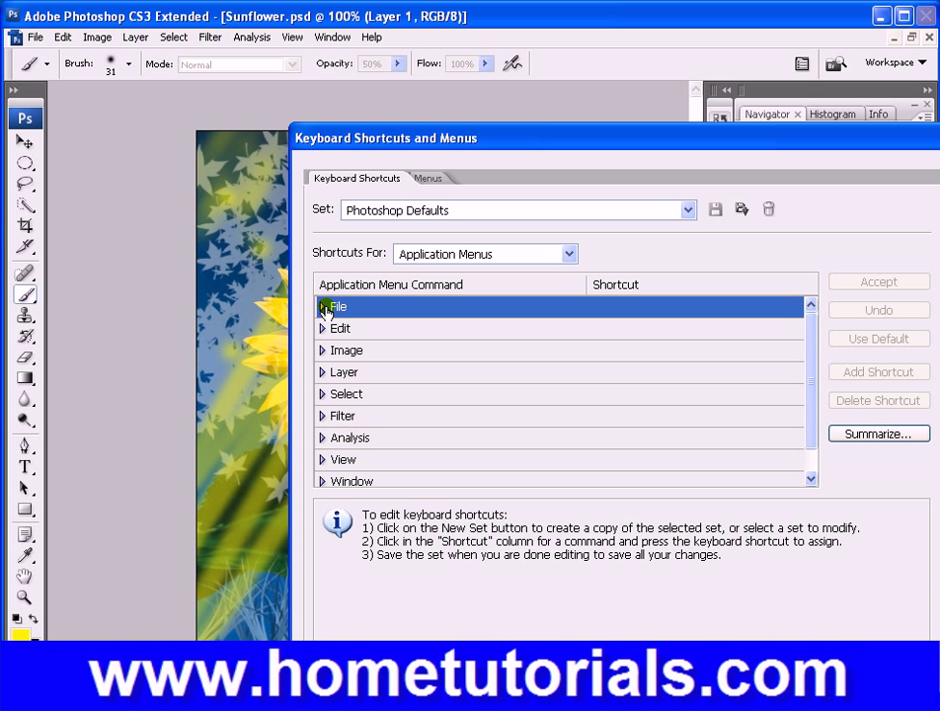
left_click(324, 308)
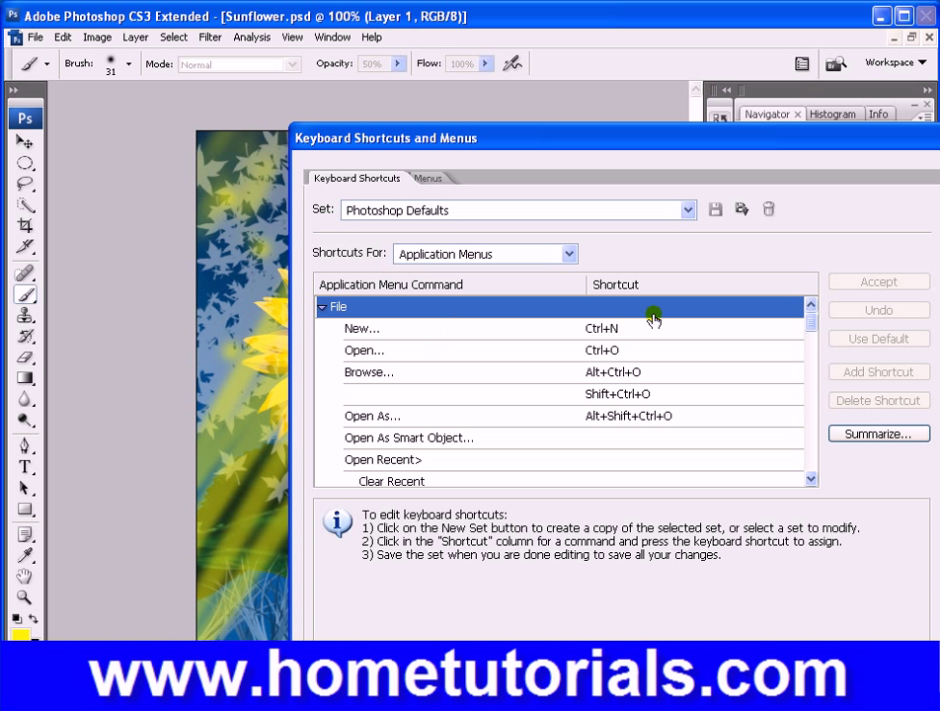
left_click(322, 308)
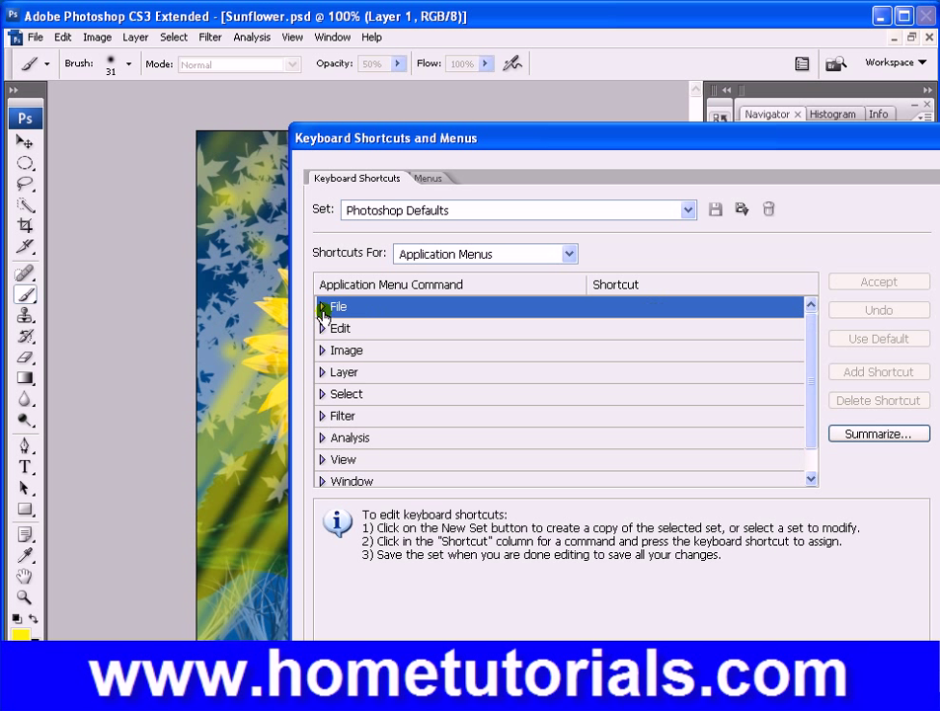
left_click(323, 373)
left_click(405, 418)
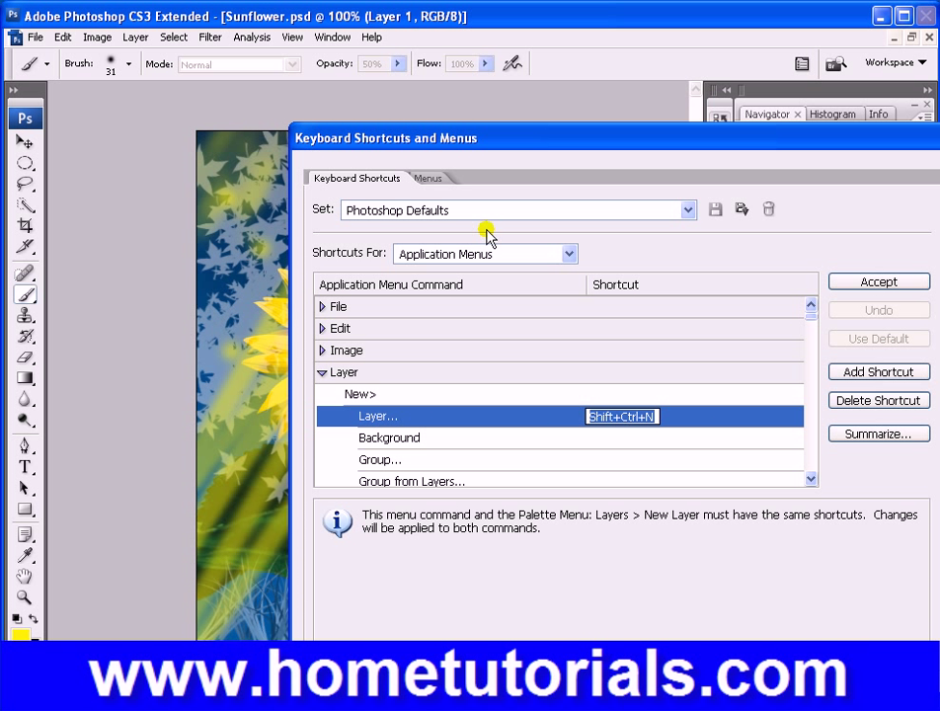
key("Escape")
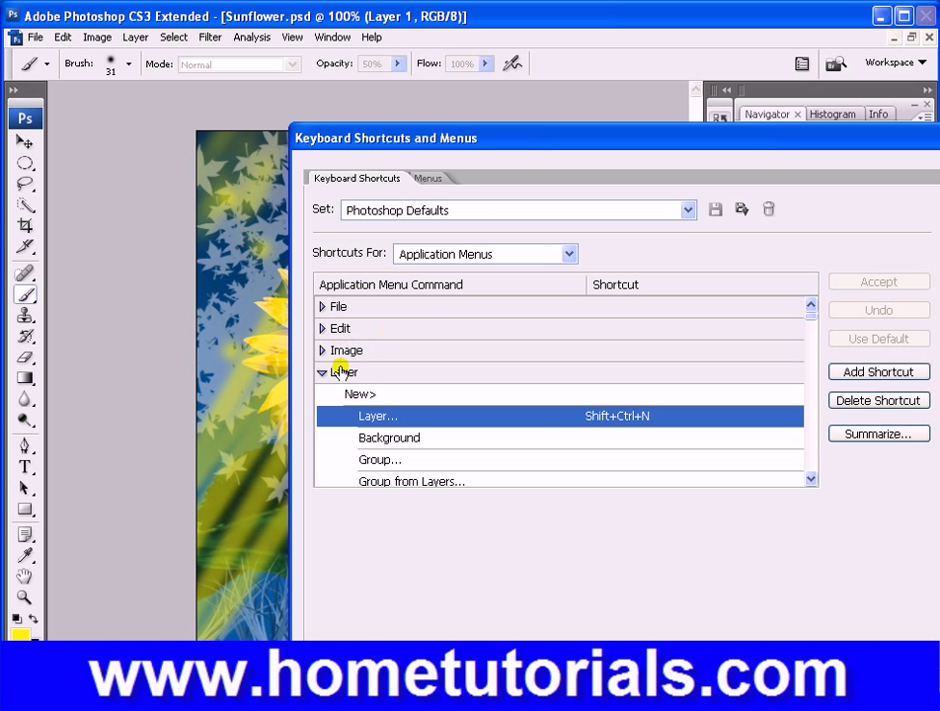
left_click(628, 415)
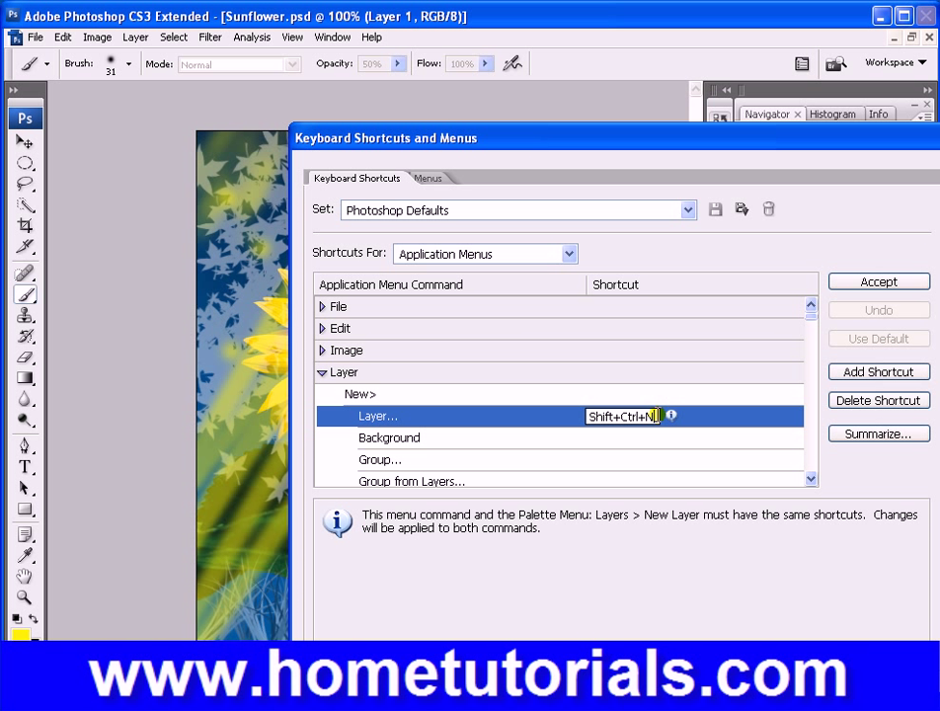
key("Escape")
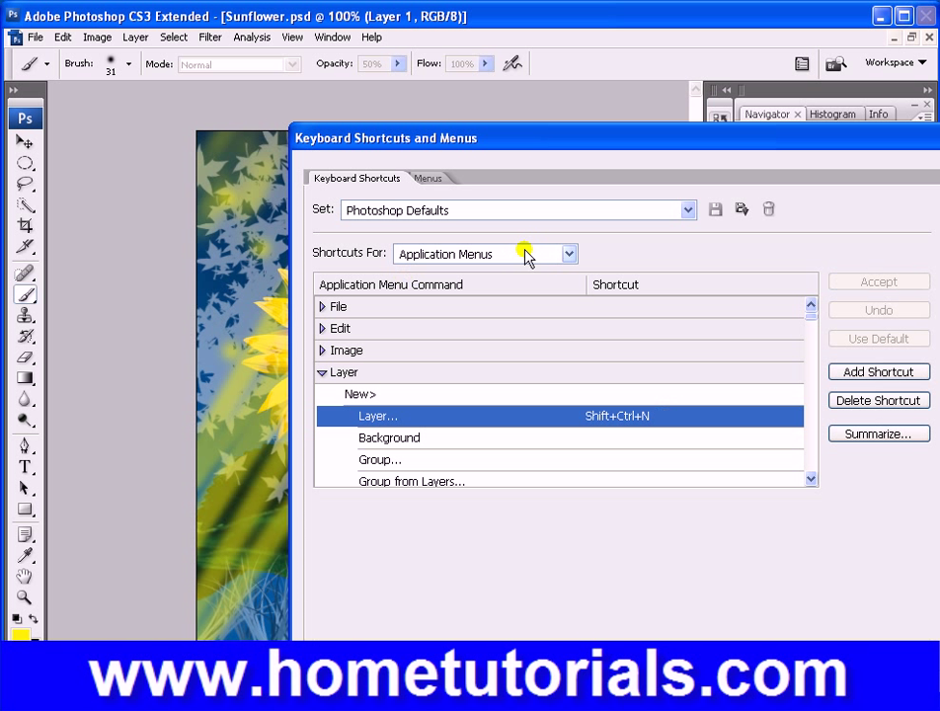
left_click(321, 373)
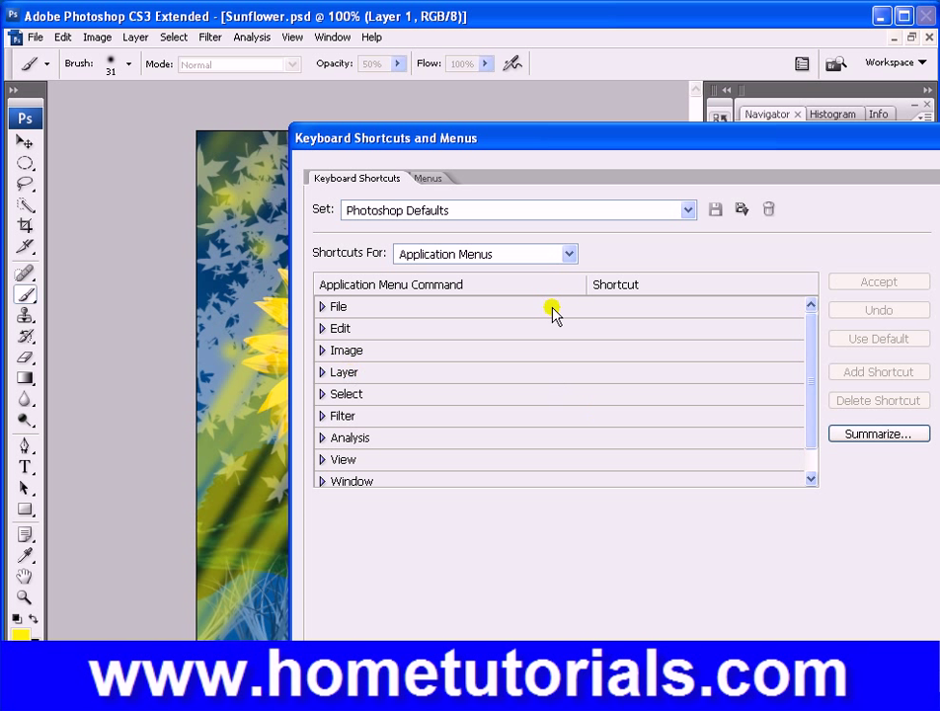
left_click(571, 255)
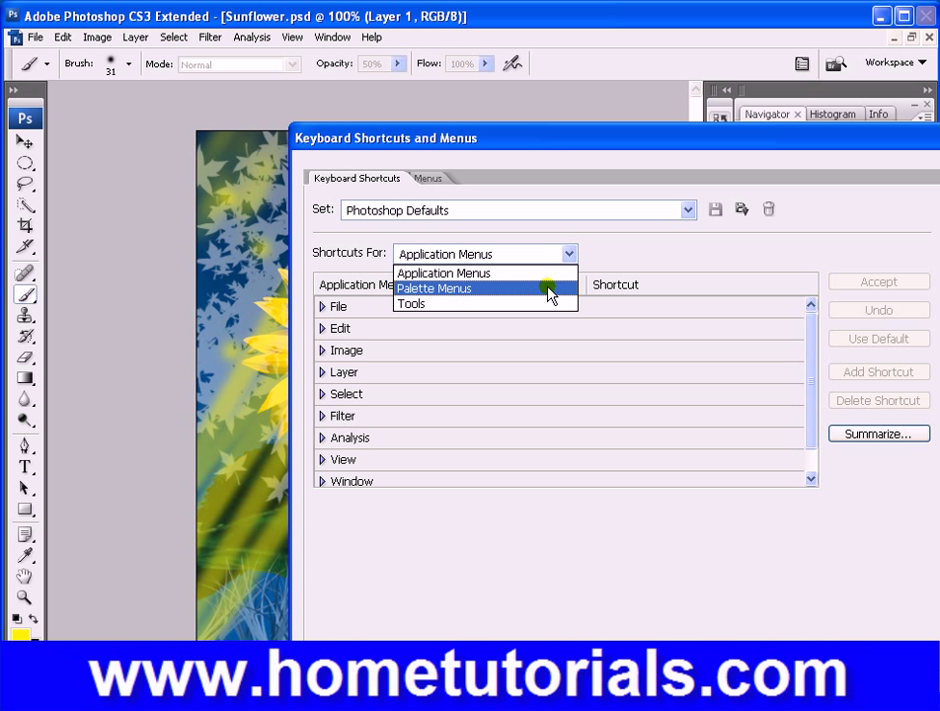
left_click(552, 288)
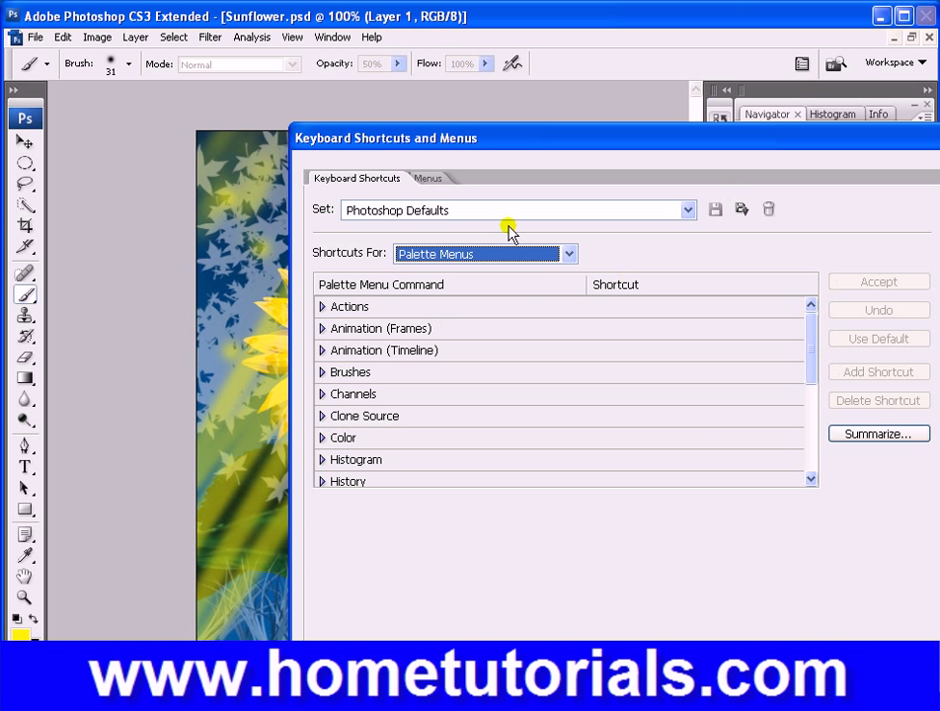
left_click_drag(610, 138, 429, 101)
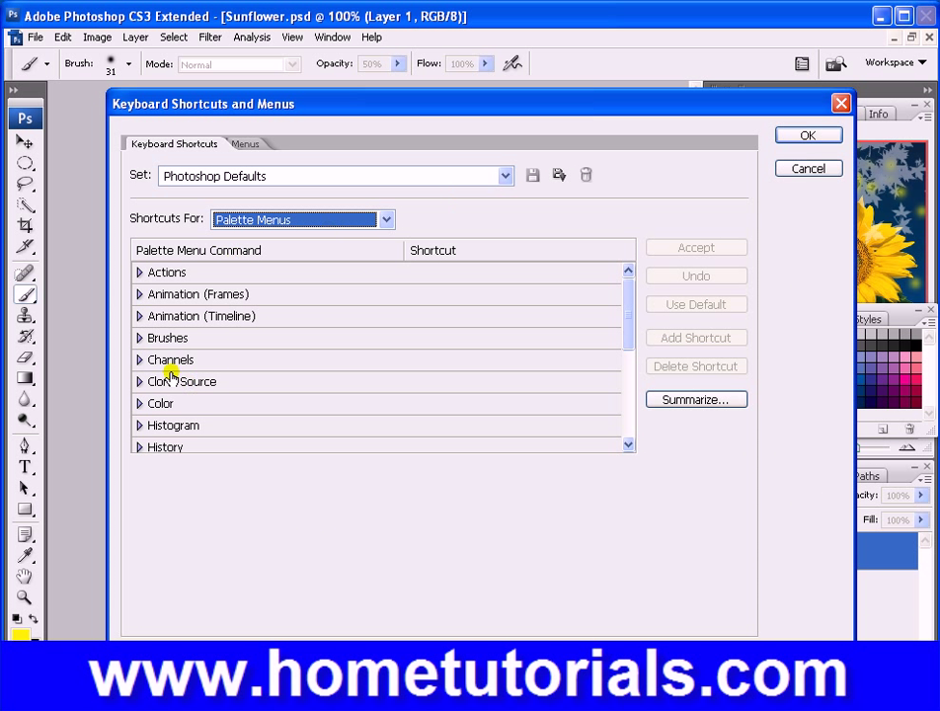
left_click(809, 170)
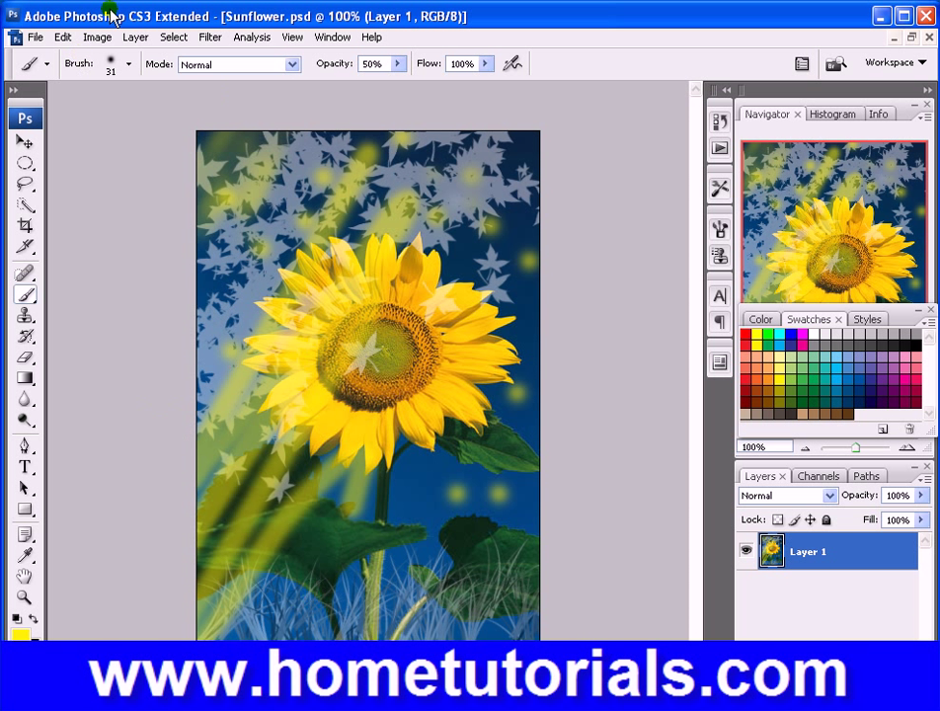
left_click(62, 37)
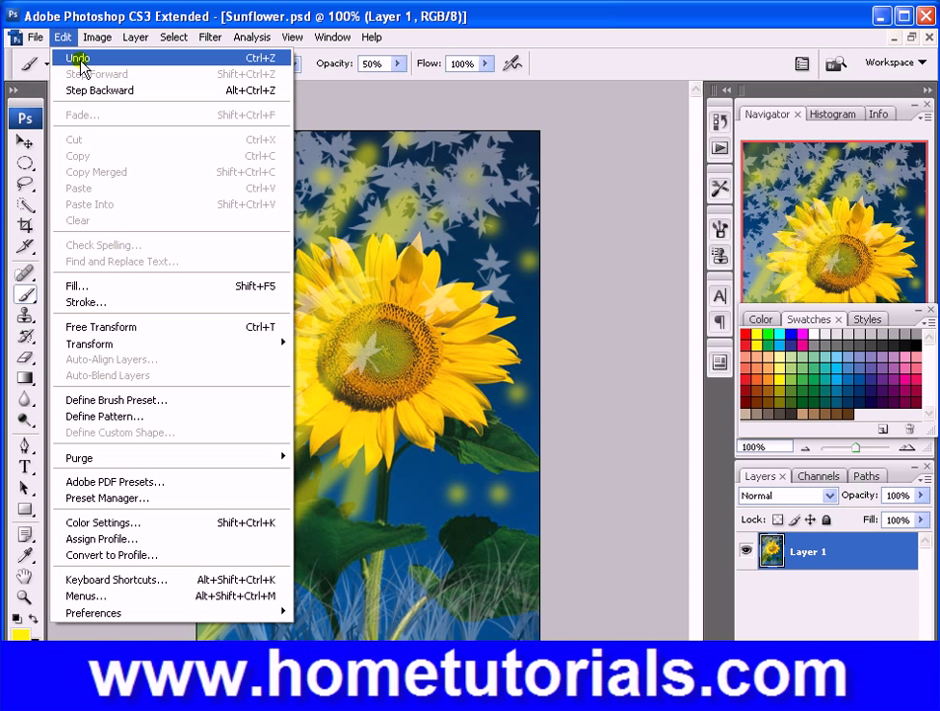
left_click(80, 60)
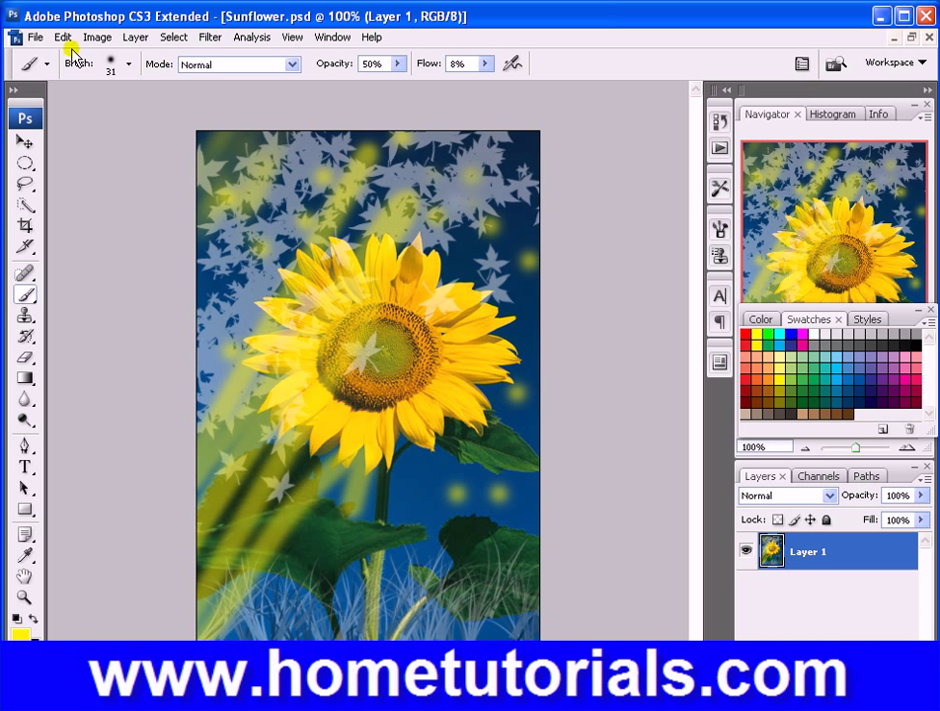
left_click(65, 40)
left_click(71, 54)
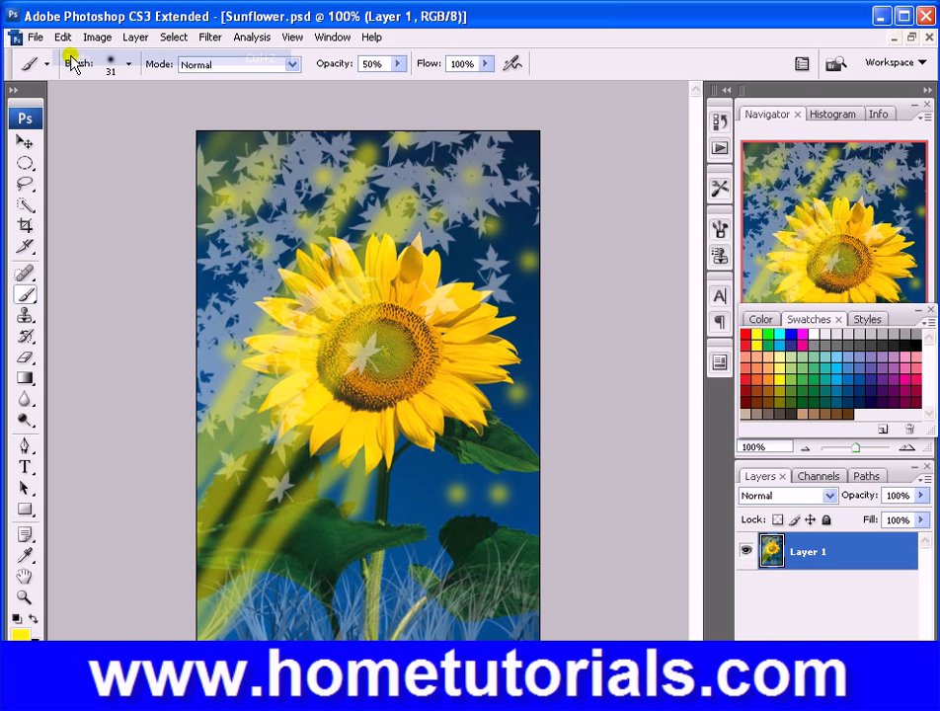
left_click(71, 37)
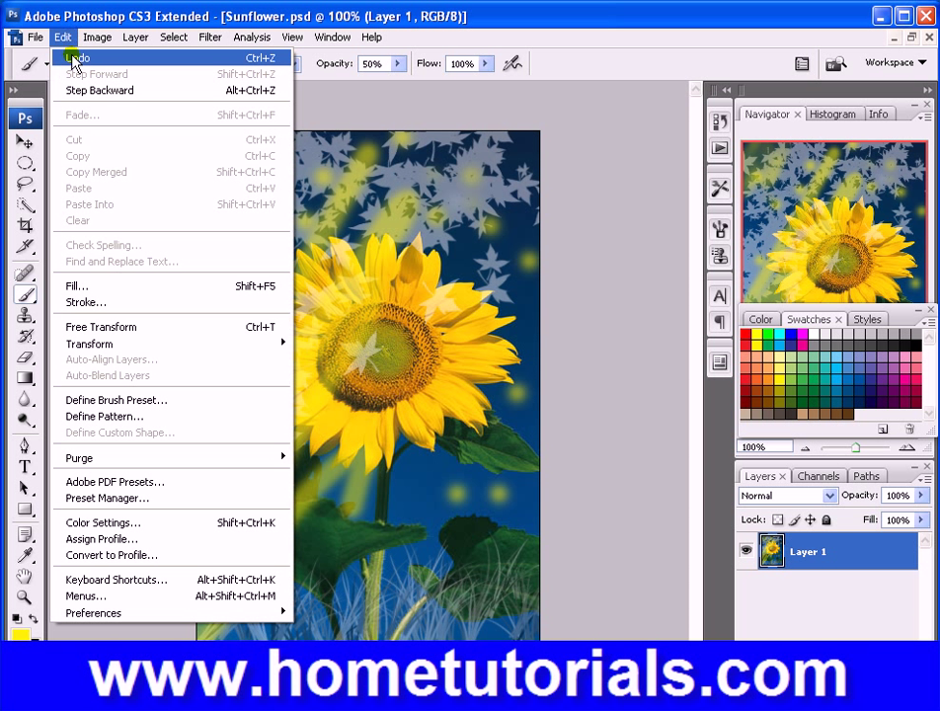
left_click(77, 57)
key("ctrl+z")
key("ctrl+z")
key("ctrl+z")
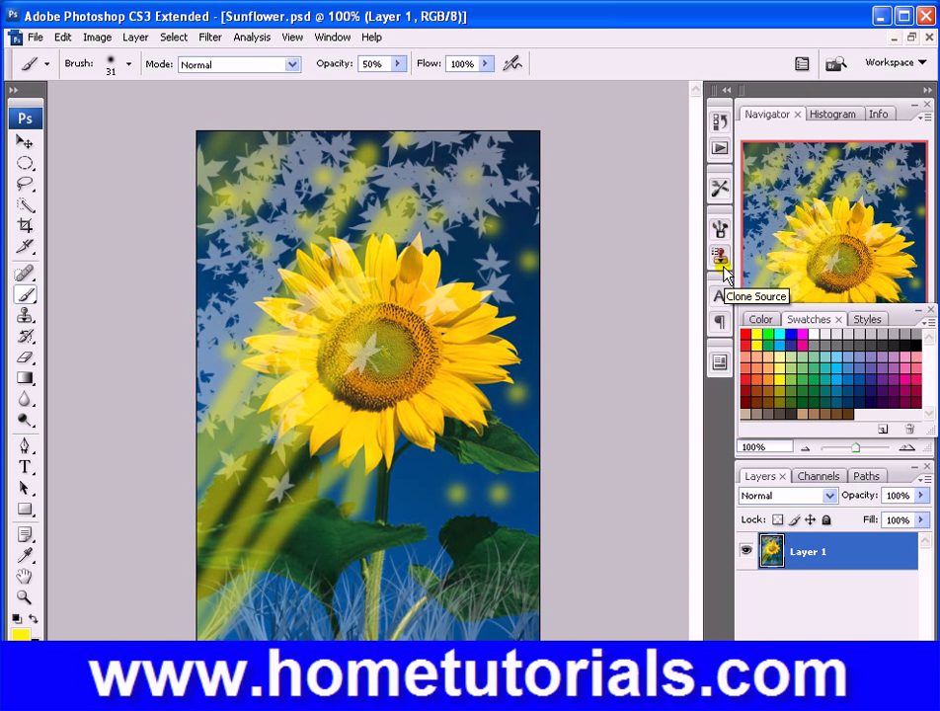
left_click(722, 233)
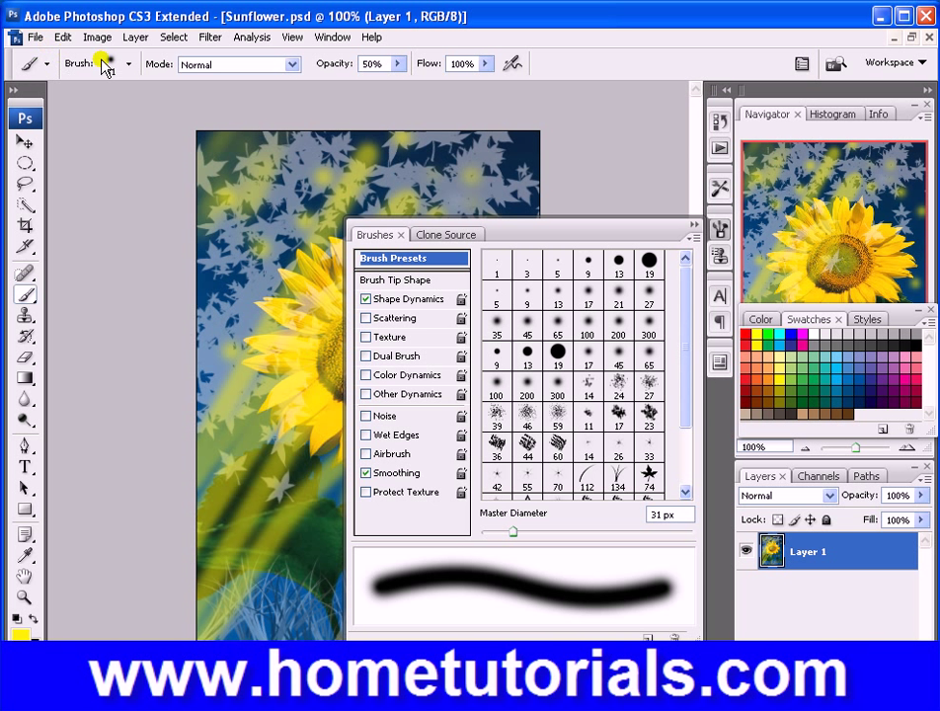
left_click(720, 228)
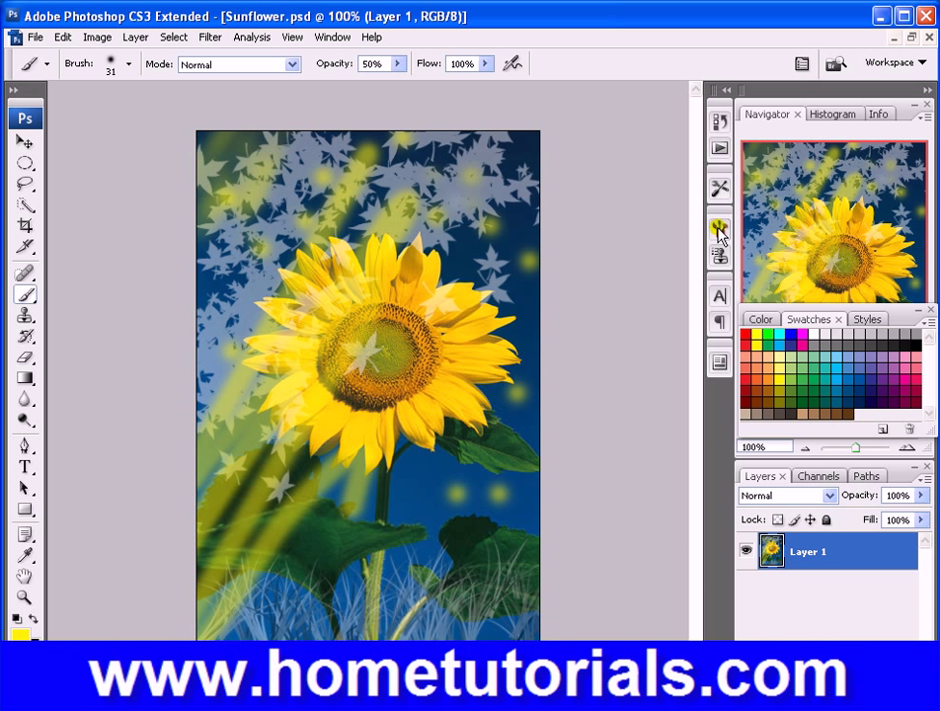
left_click(720, 298)
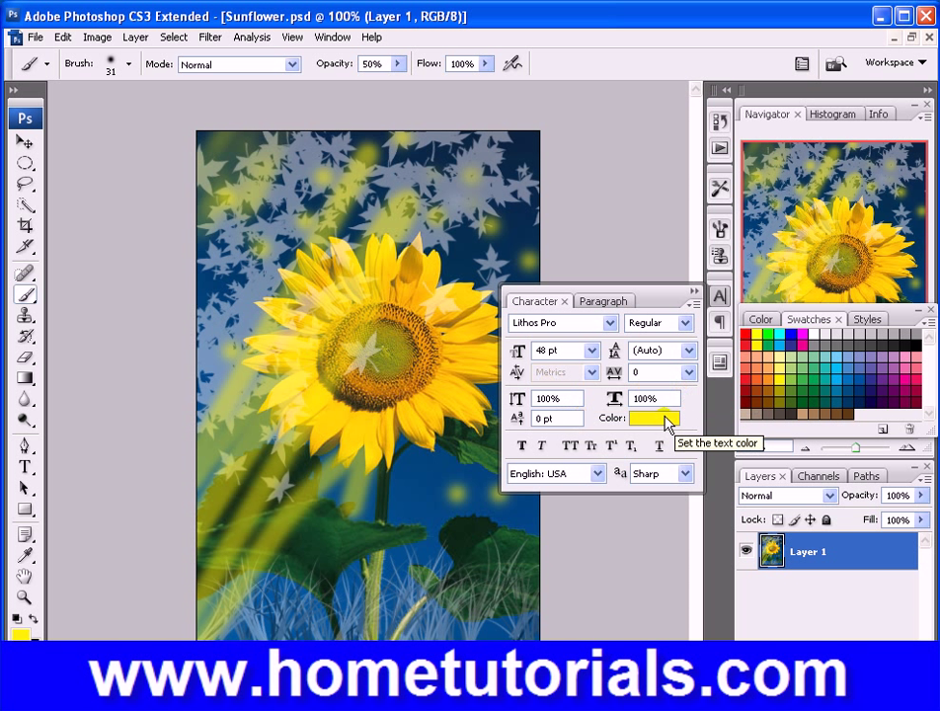
left_click(719, 297)
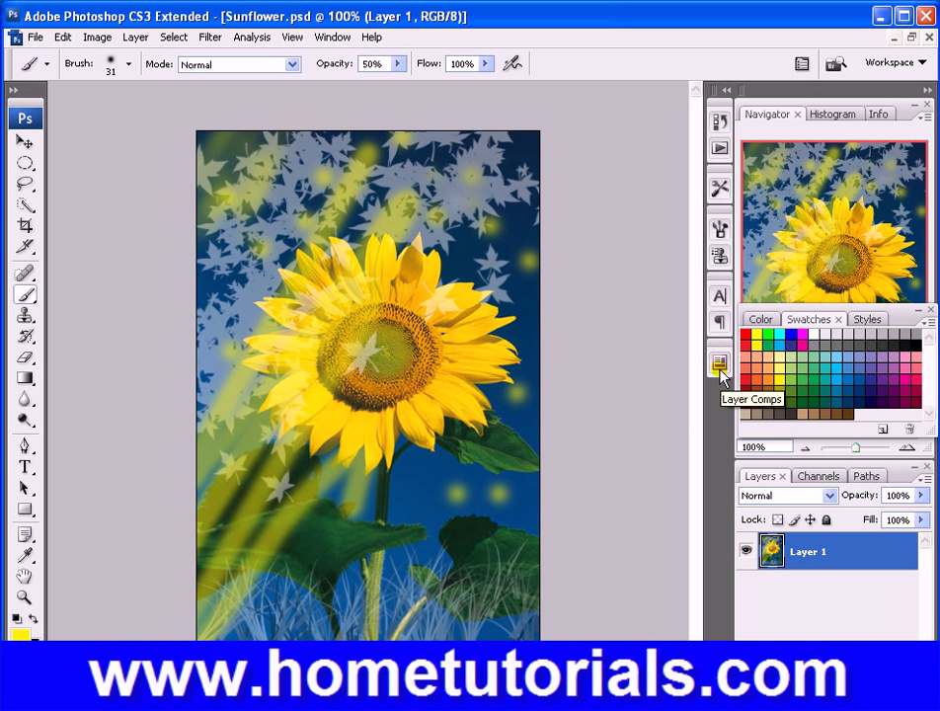
In an enlarged History panel, step back to the Brush Tool state that removes the light beams but keeps the glowing dots
left_click(720, 123)
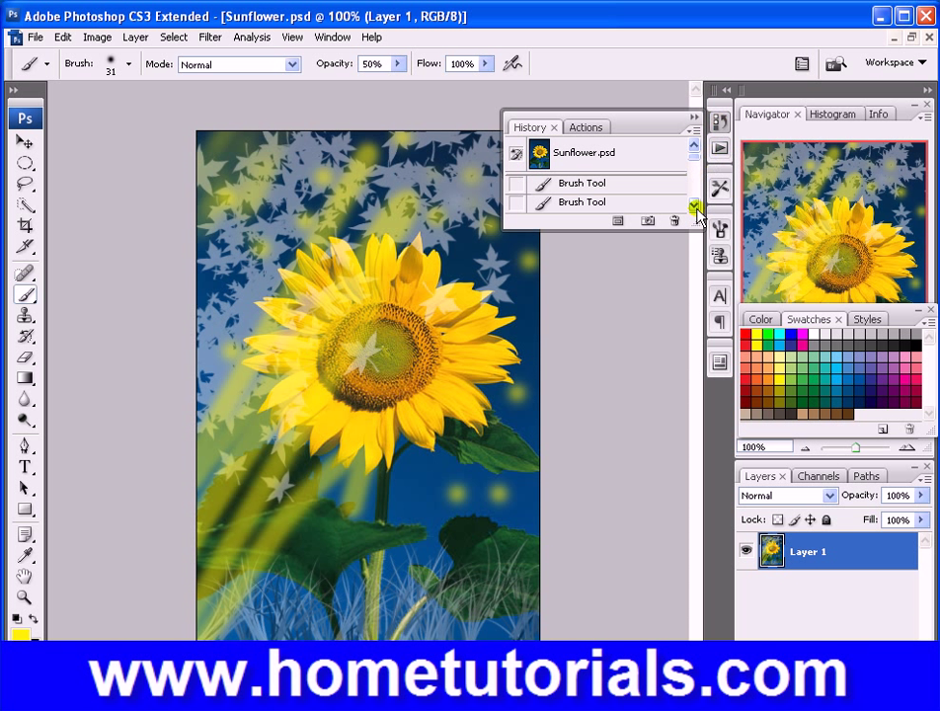
left_click_drag(696, 227, 731, 632)
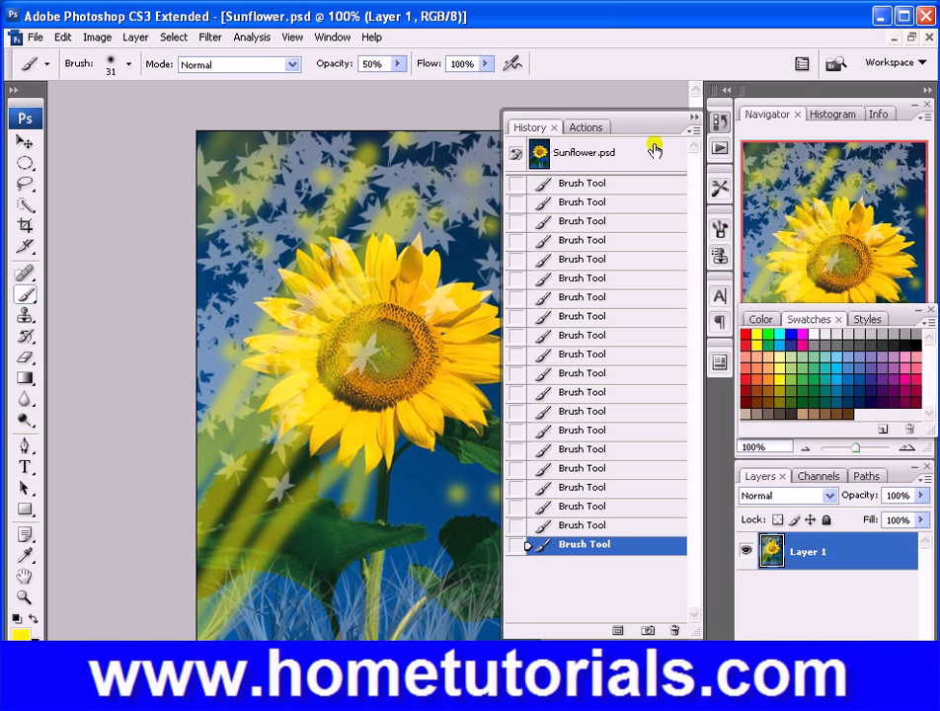
left_click(566, 526)
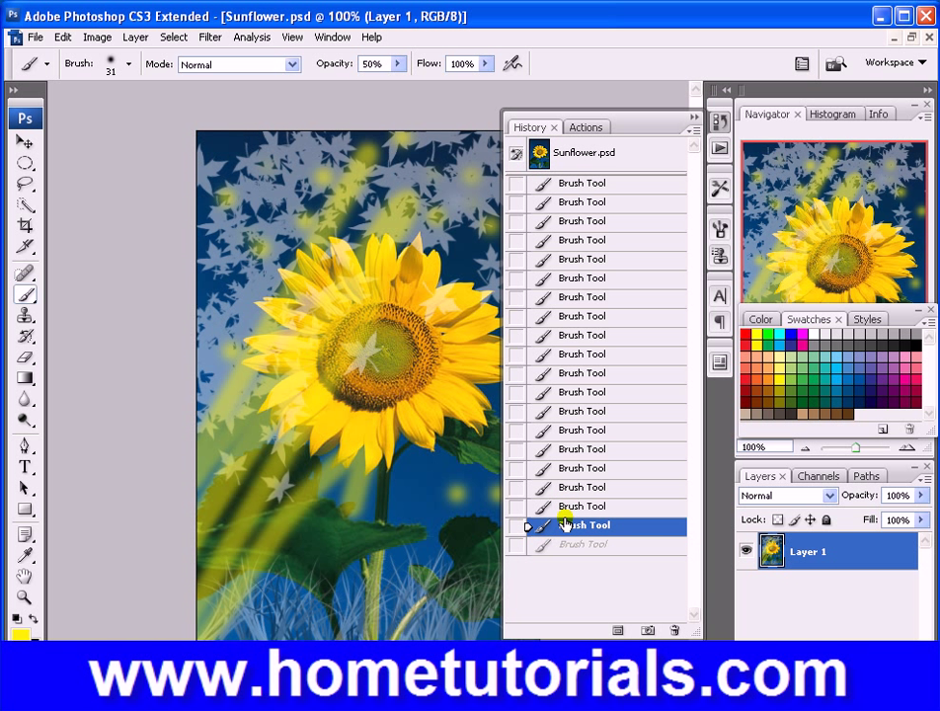
left_click(567, 507)
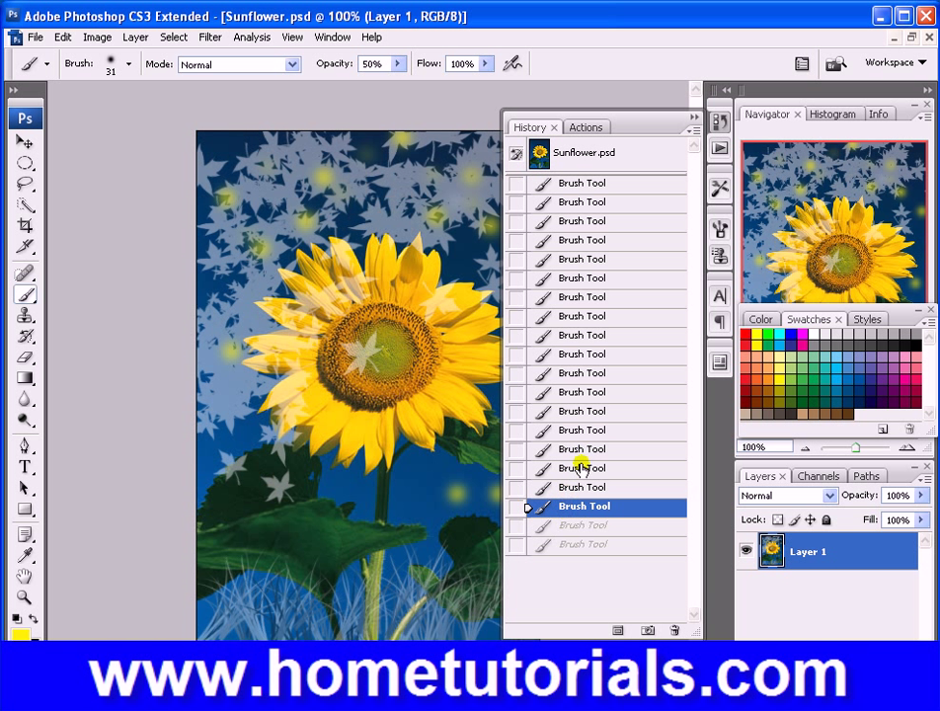
left_click(568, 316)
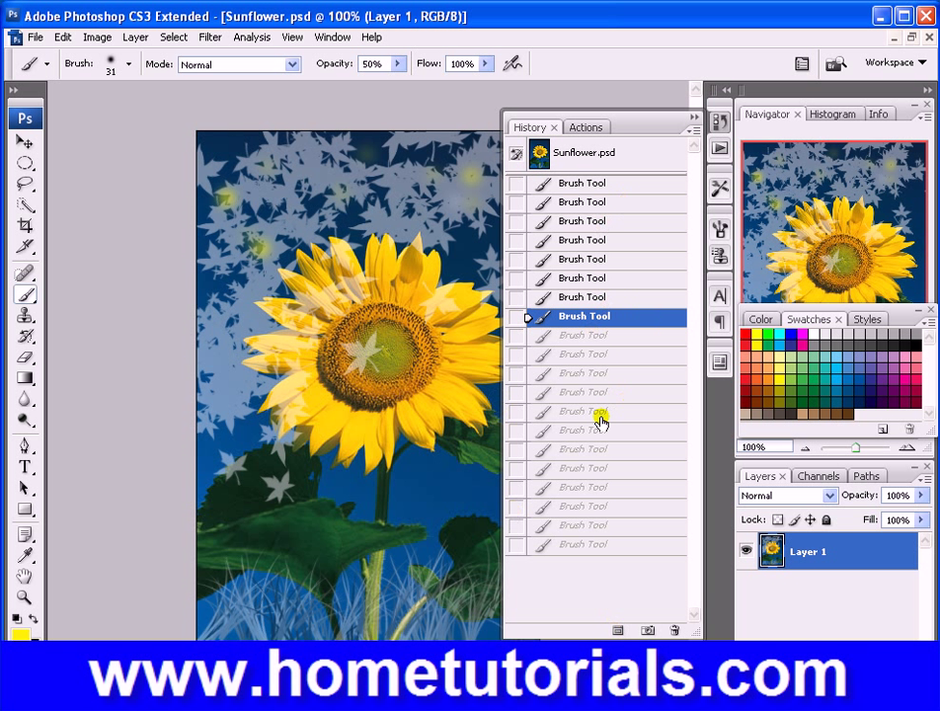
left_click(581, 488)
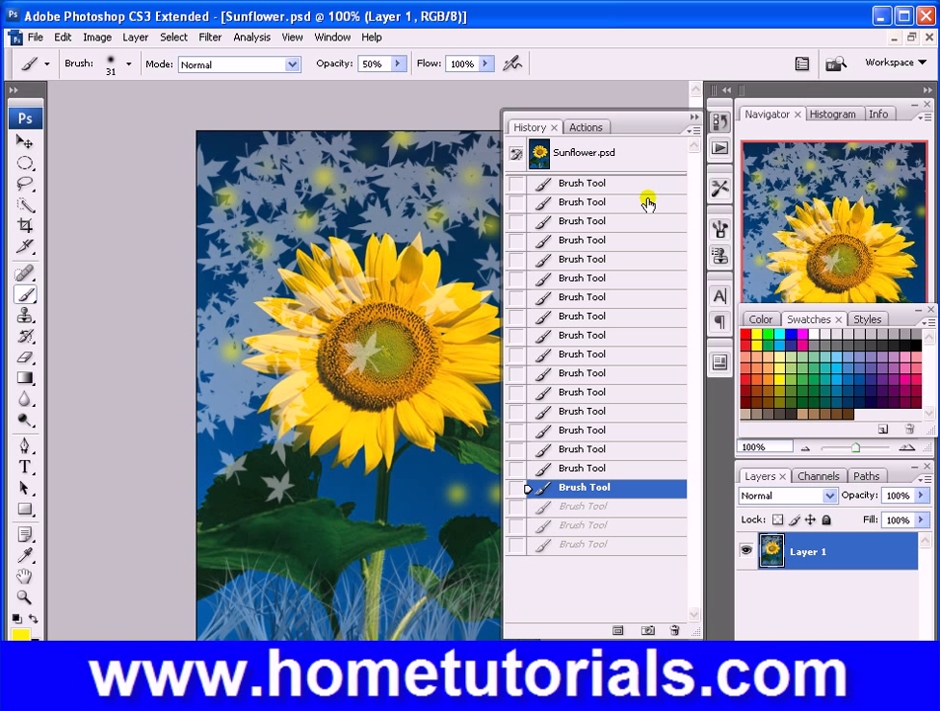
Glance at the Actions list, return to History, then collapse the panel
left_click(592, 127)
left_click(542, 129)
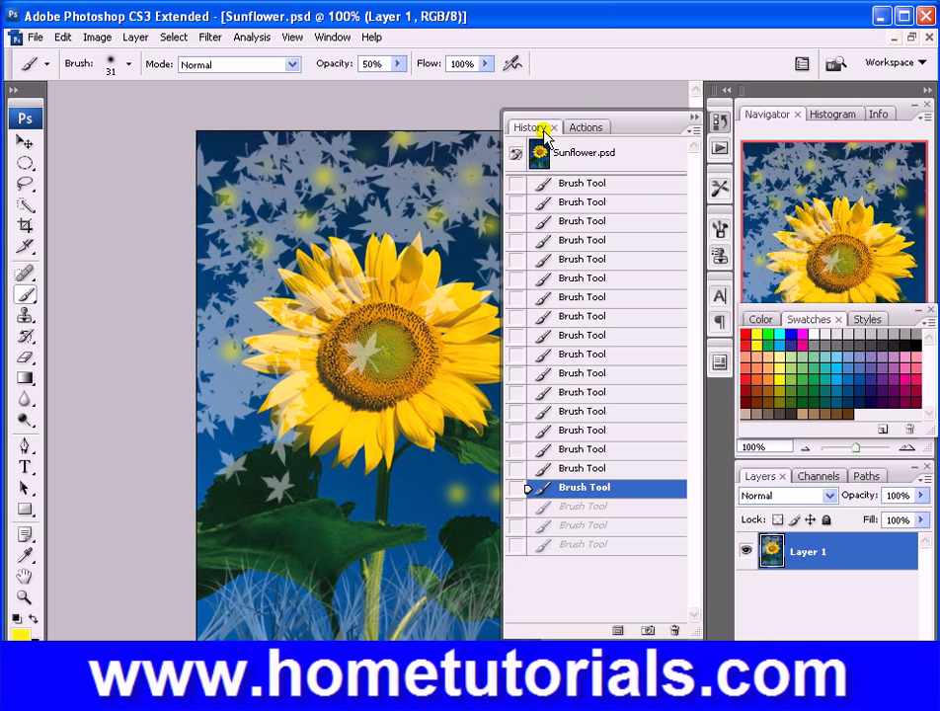
left_click(697, 117)
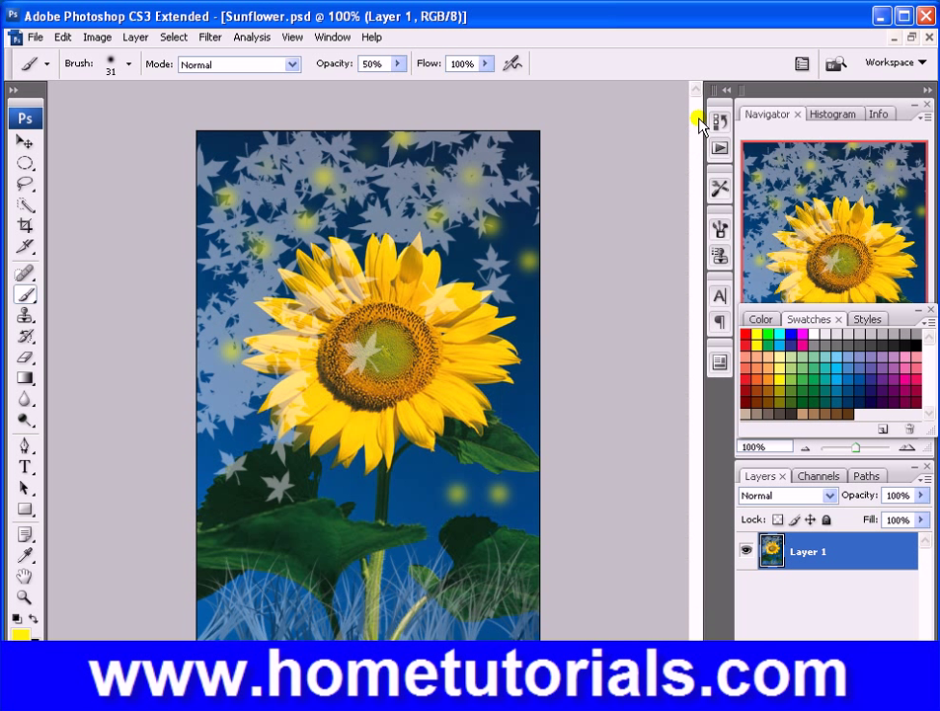